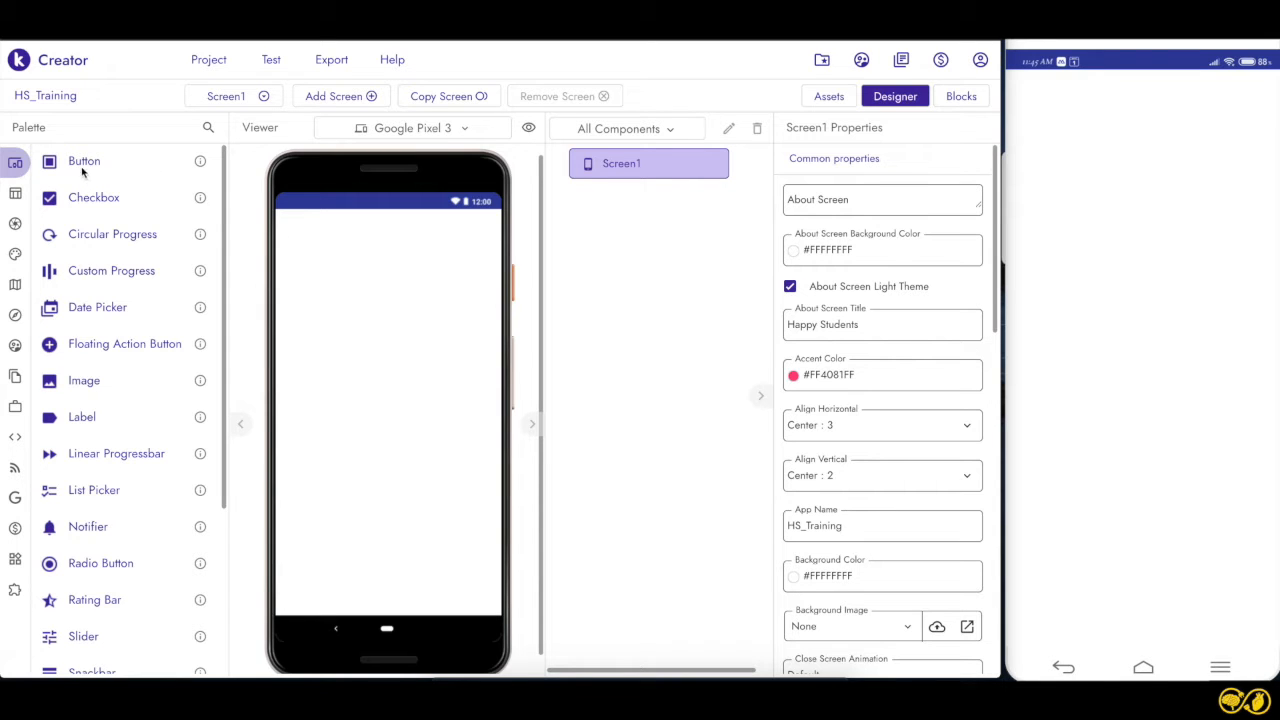
Add three buttons to the blank Screen1 layout.
drag(87, 165, 330, 300)
drag(95, 165, 377, 477)
drag(97, 168, 411, 543)
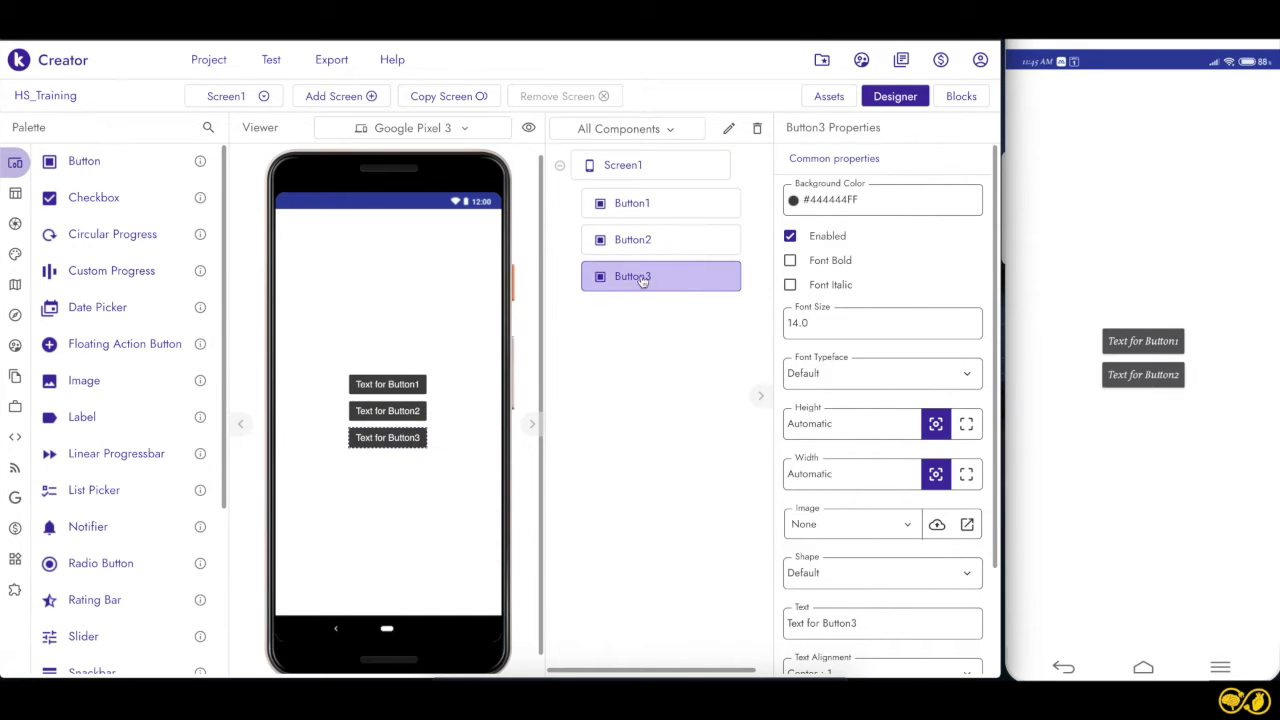
Set the horizontal alignment of Screen1 to Left : 1.
click(646, 166)
click(920, 430)
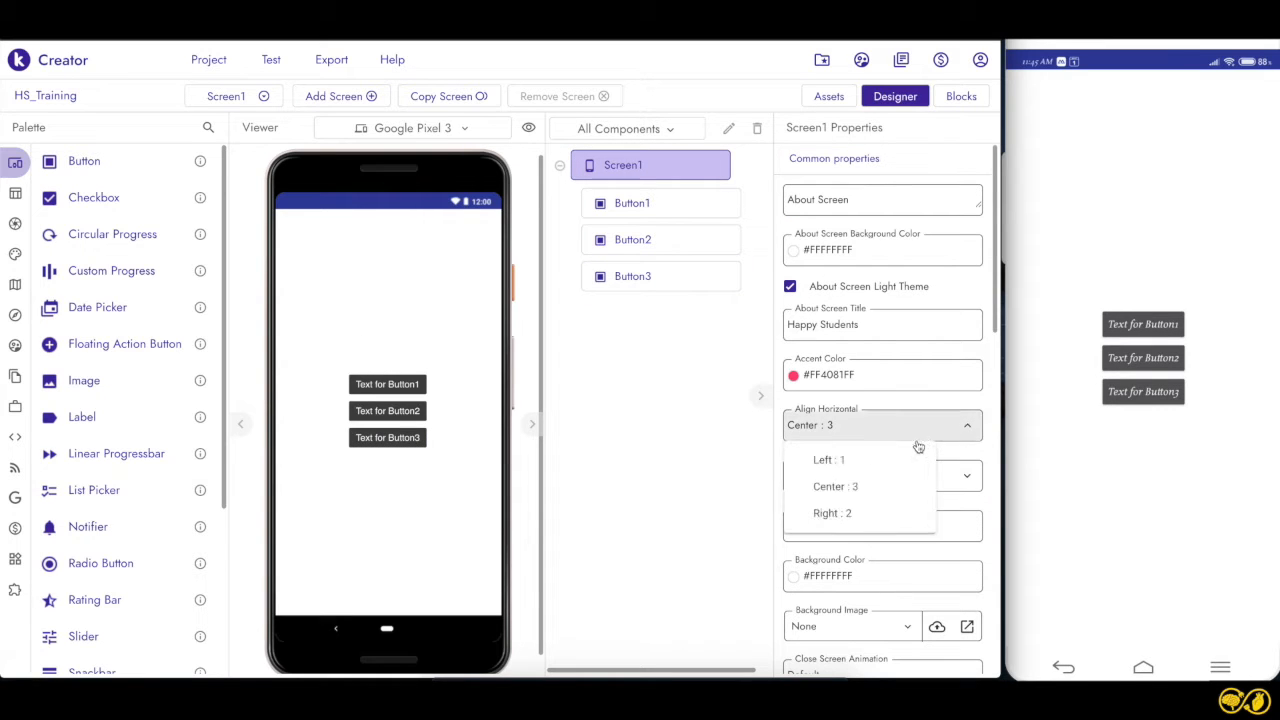
click(846, 459)
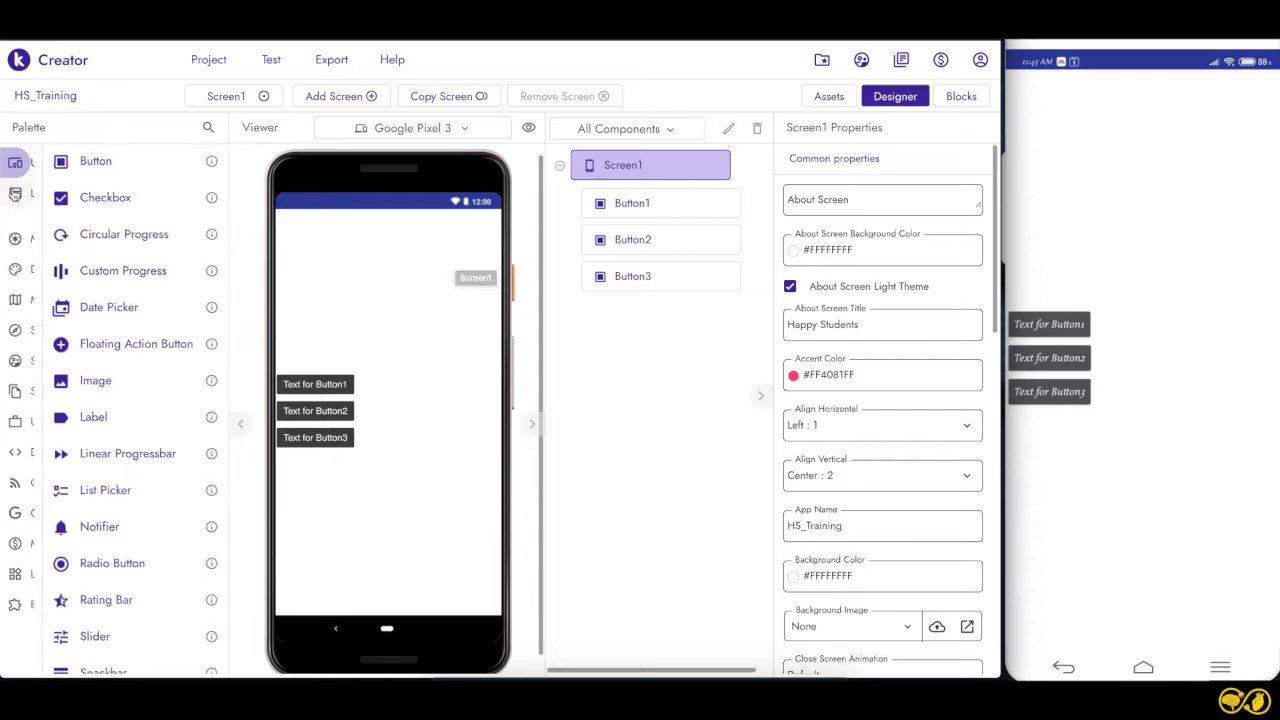
Show the General layout components and try to place Button2 beside Button1 on the screen.
mouse_move(20, 193)
click(72, 195)
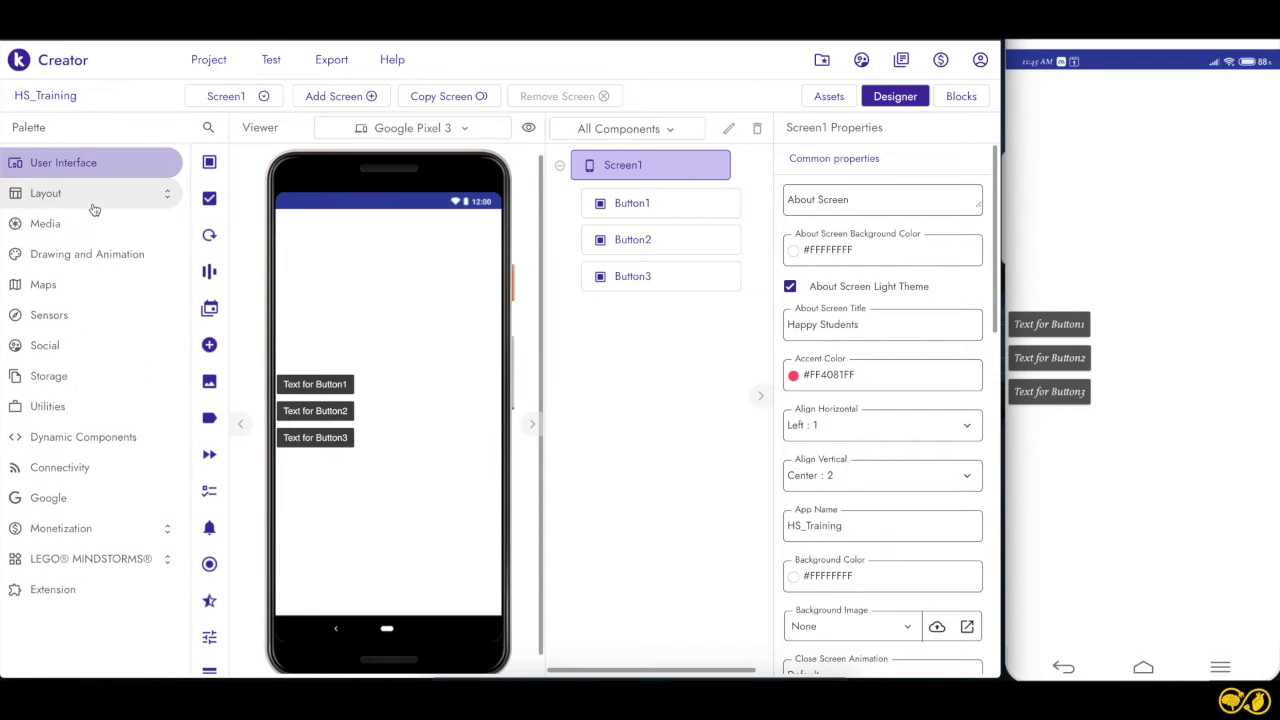
click(92, 200)
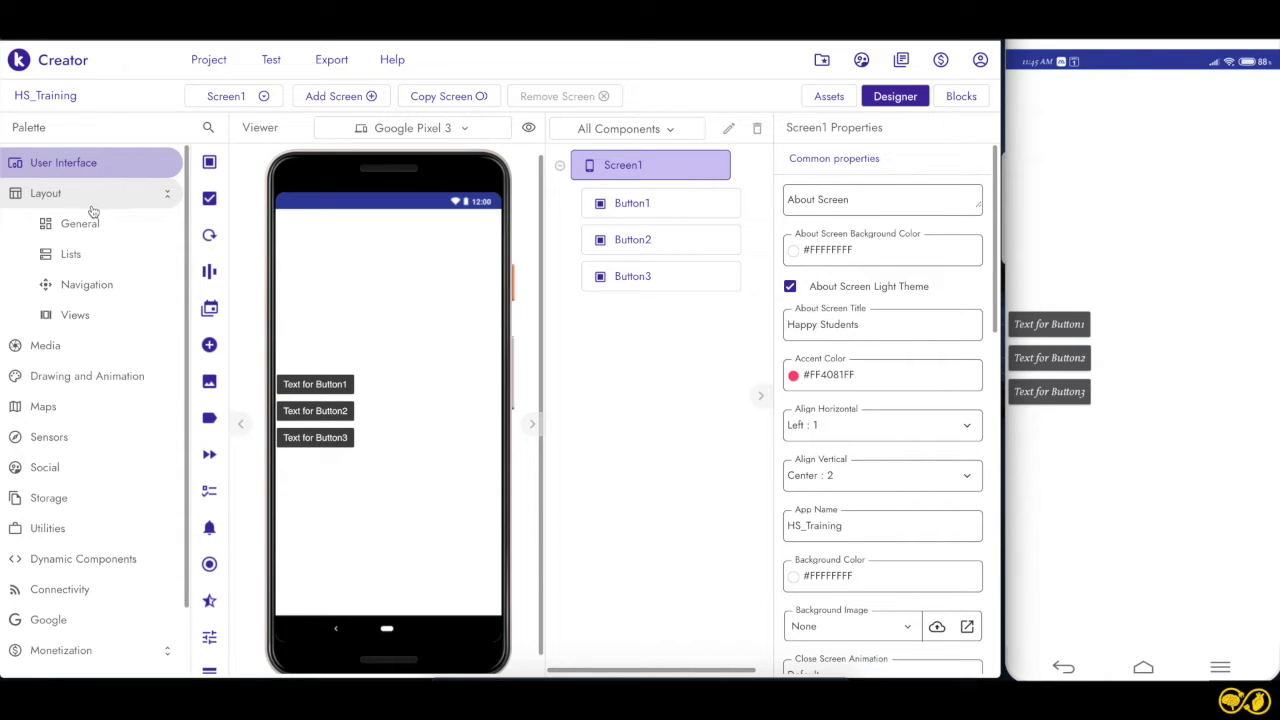
click(97, 237)
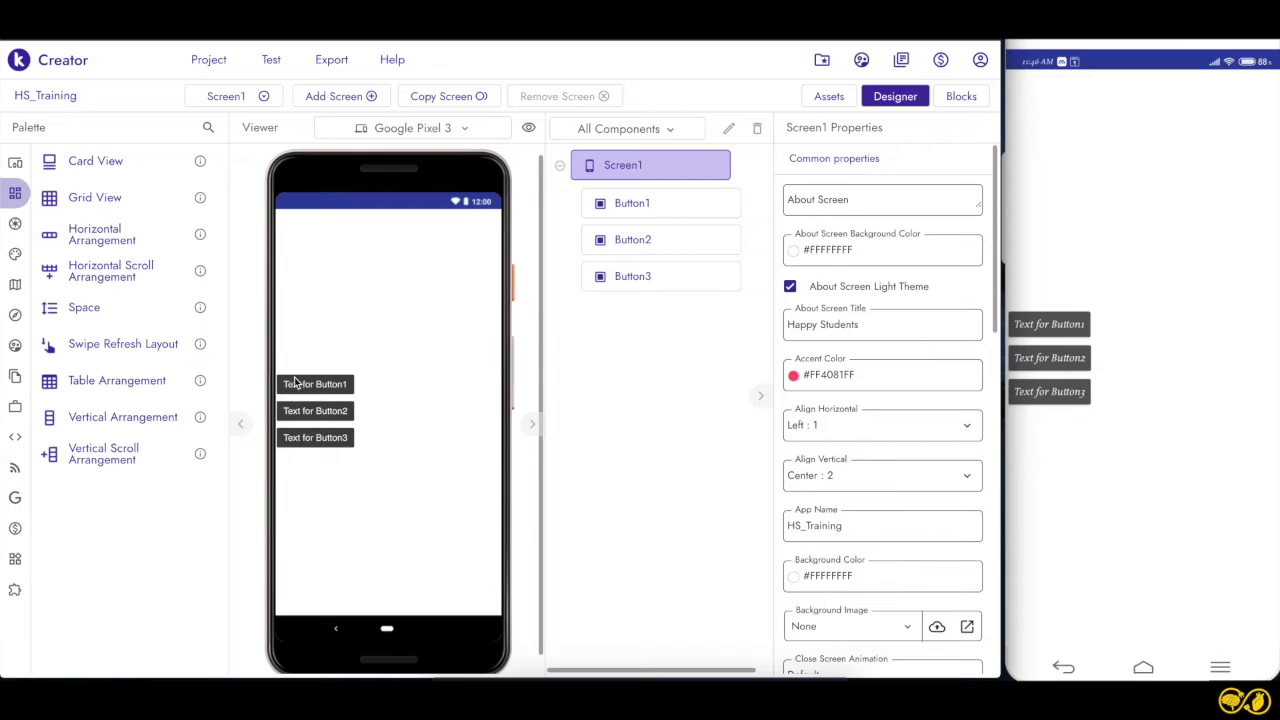
drag(333, 413, 425, 387)
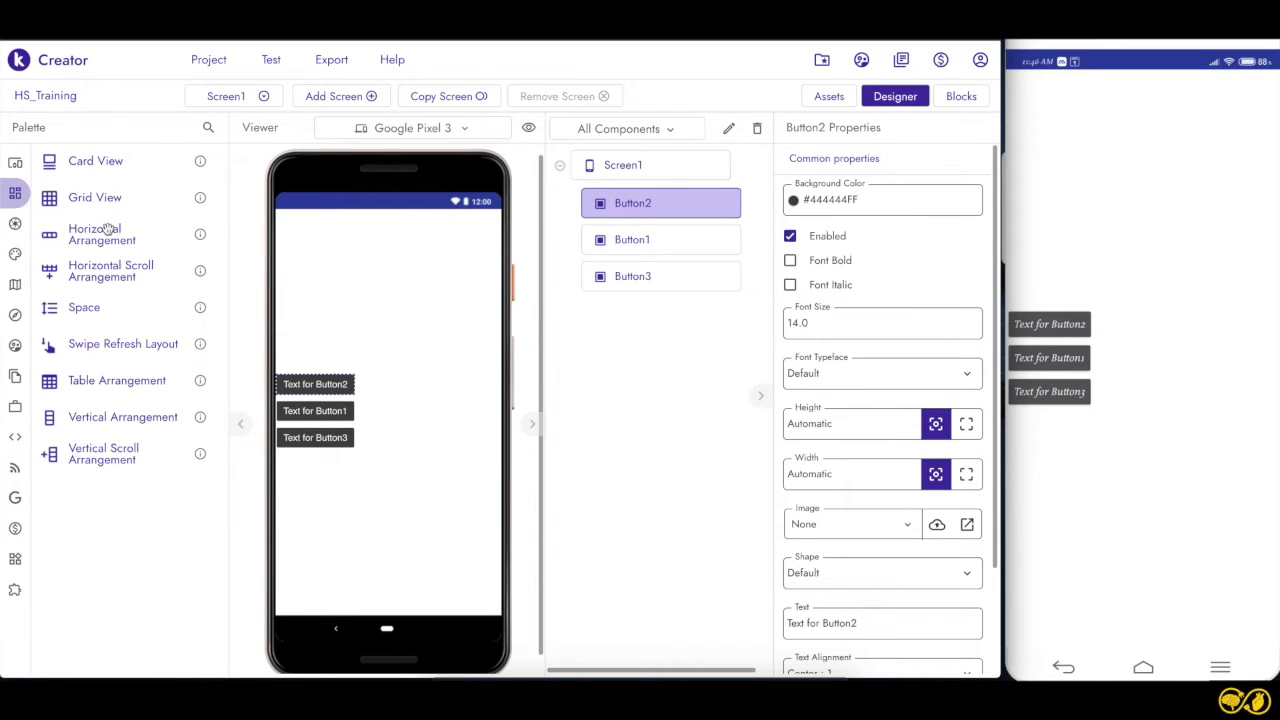
Add a Horizontal Arrangement with Fill parent width above the buttons and move Button1, Button2 and Button3 into it in that order.
drag(108, 231, 389, 286)
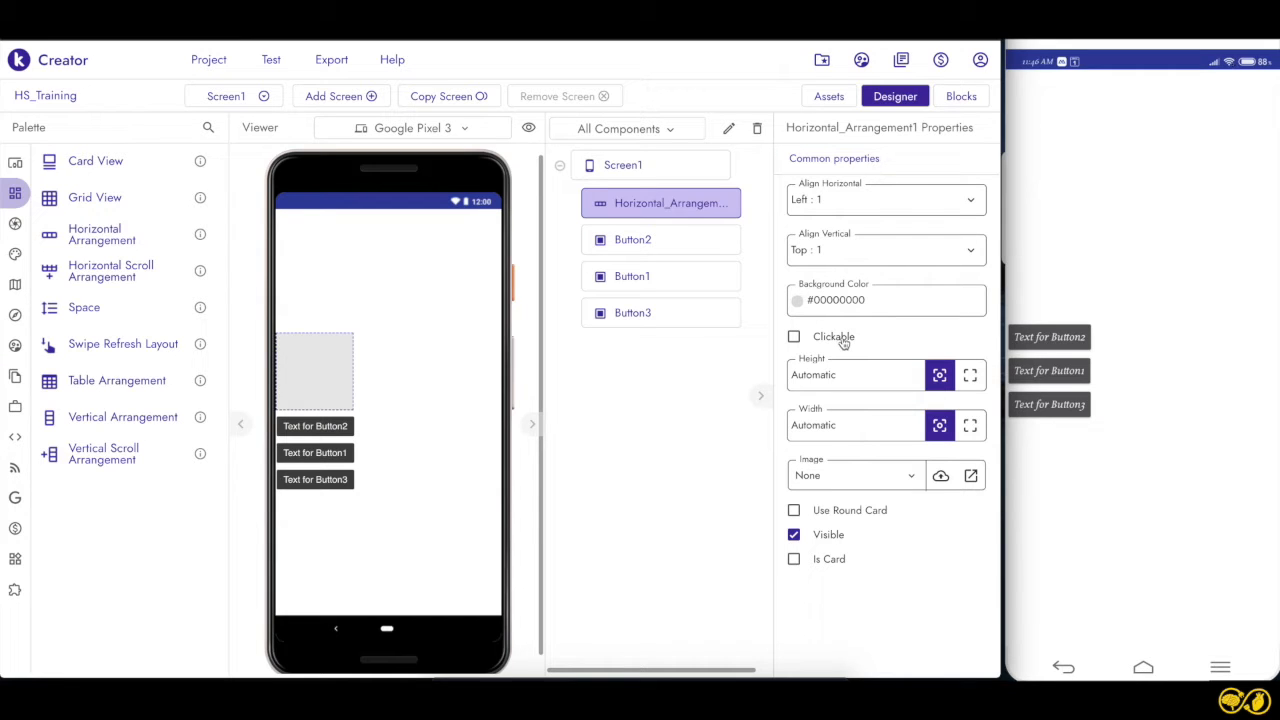
click(971, 427)
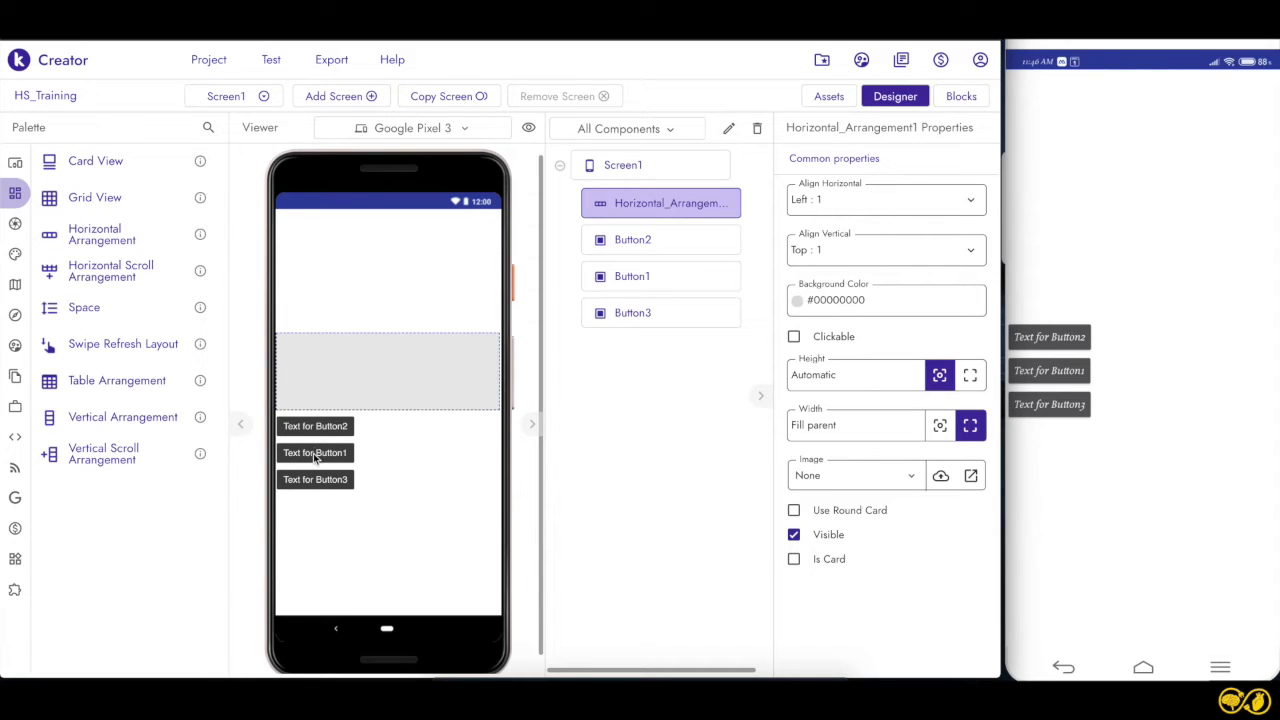
drag(313, 453, 320, 372)
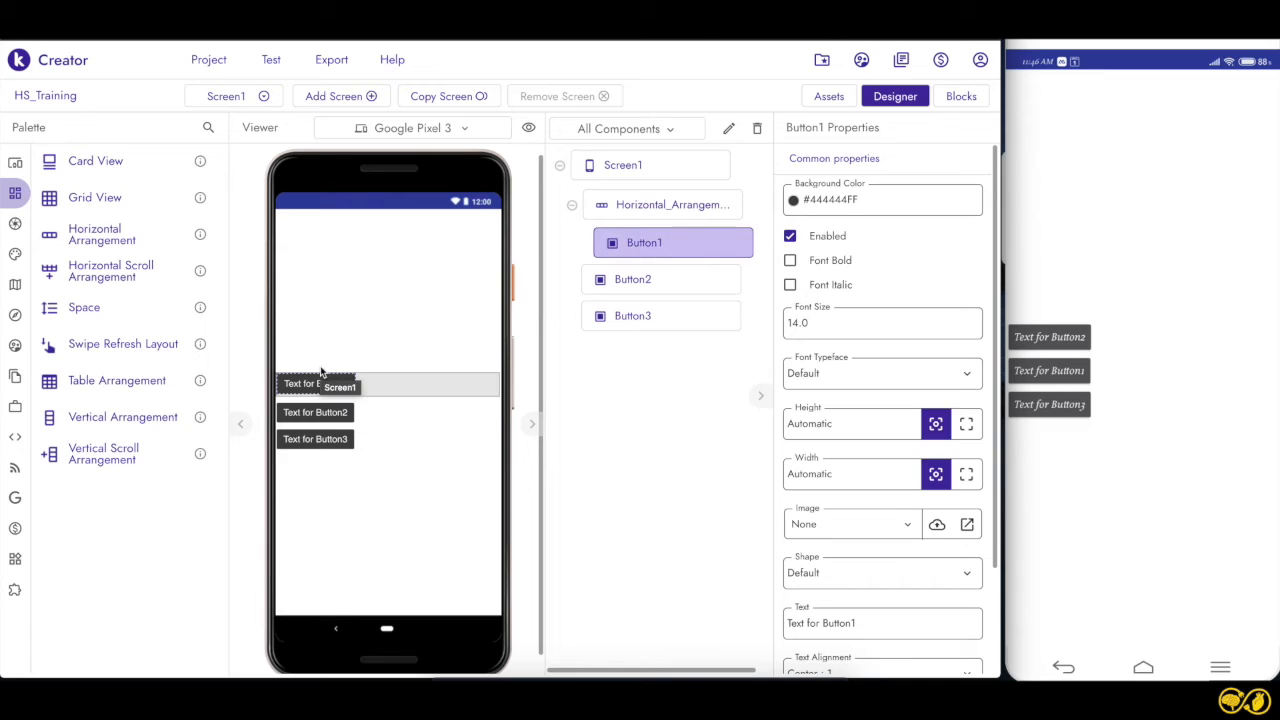
drag(323, 415, 400, 397)
drag(340, 436, 490, 400)
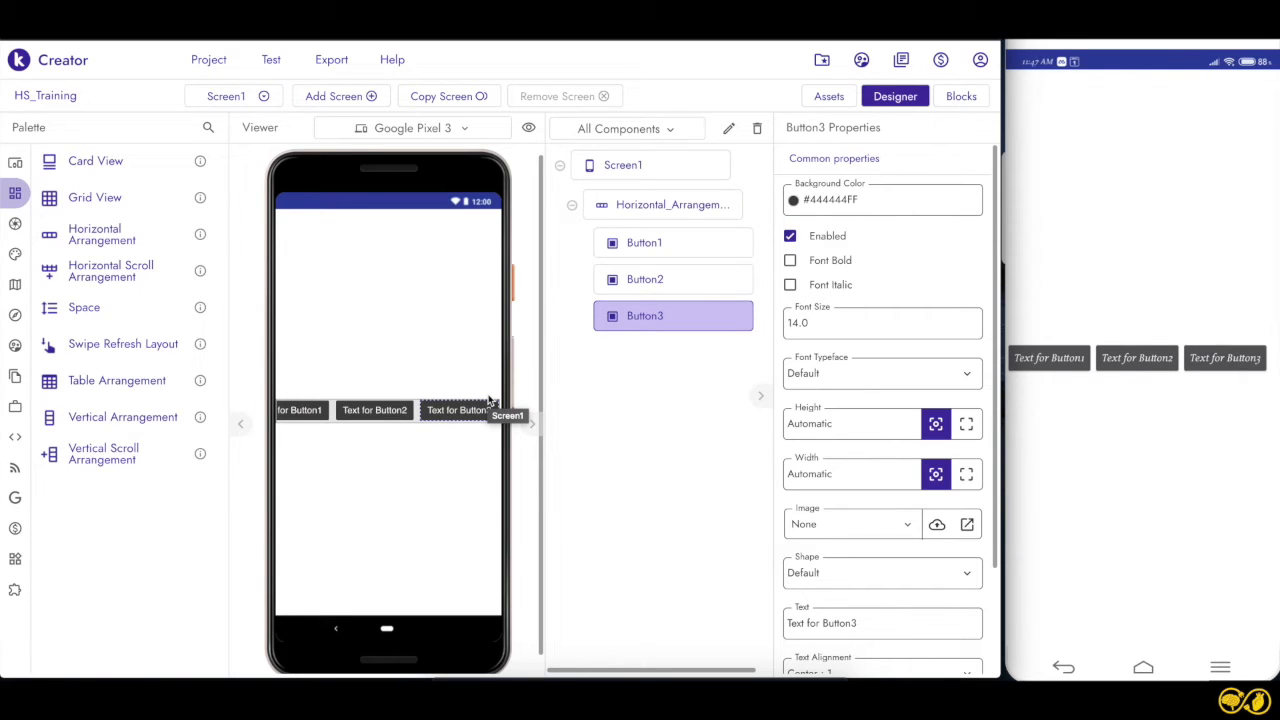
Set the width of Button1, Button2 and Button3 to Fill parent.
click(300, 410)
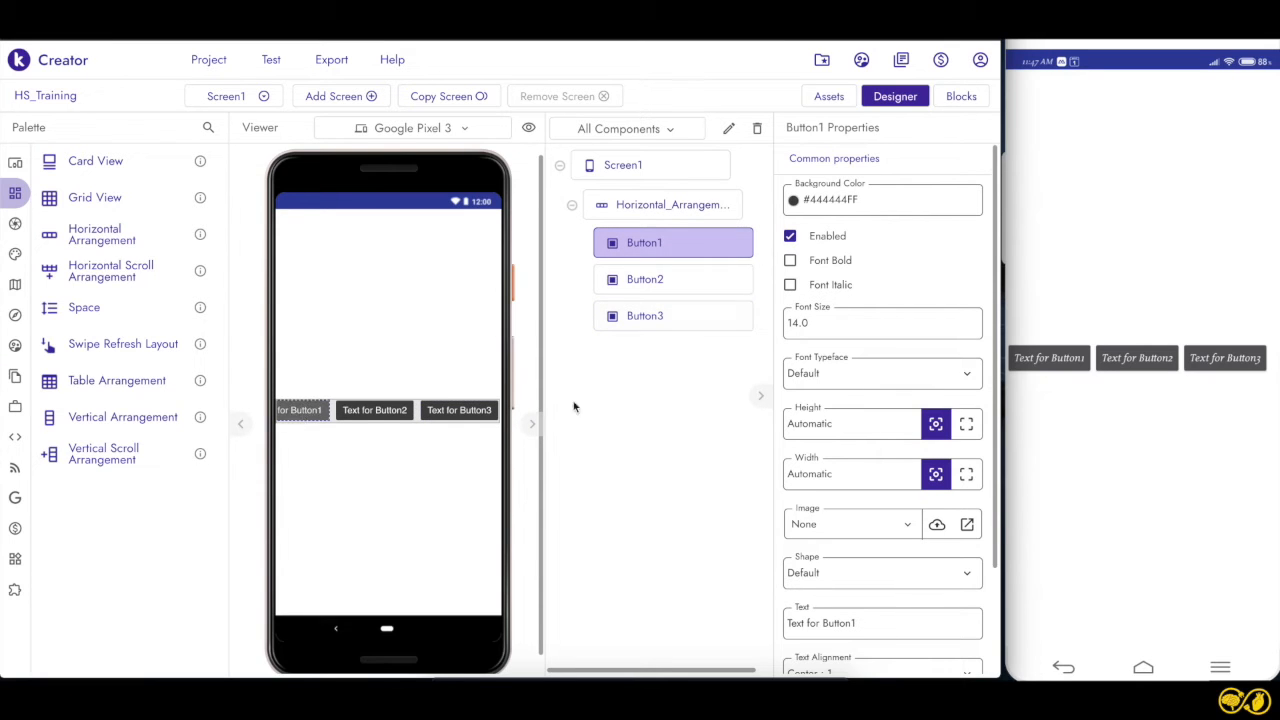
click(967, 474)
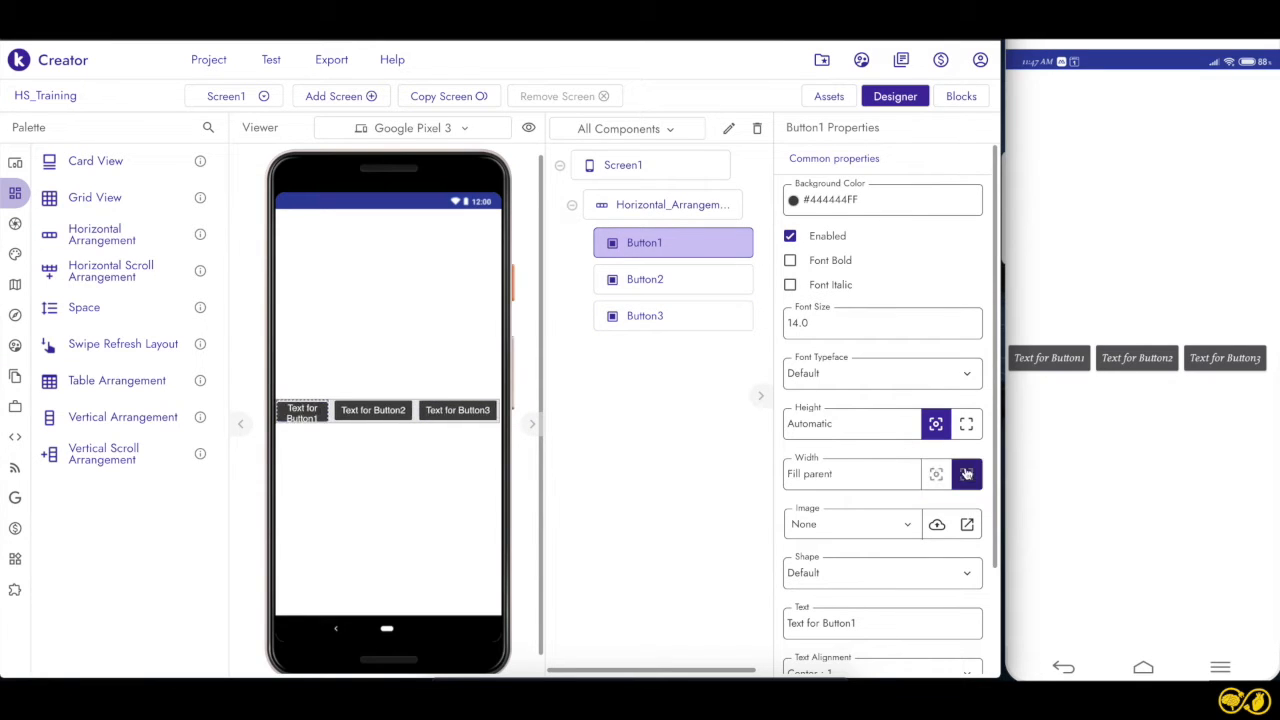
click(373, 412)
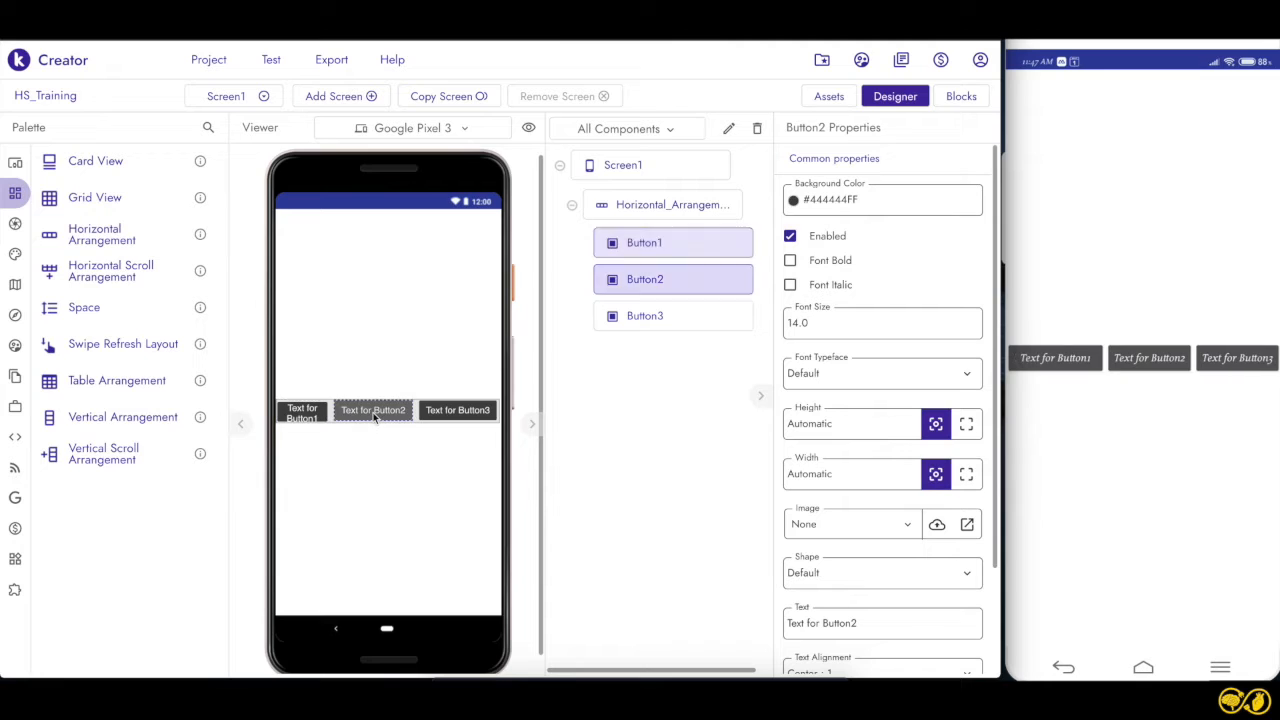
click(966, 476)
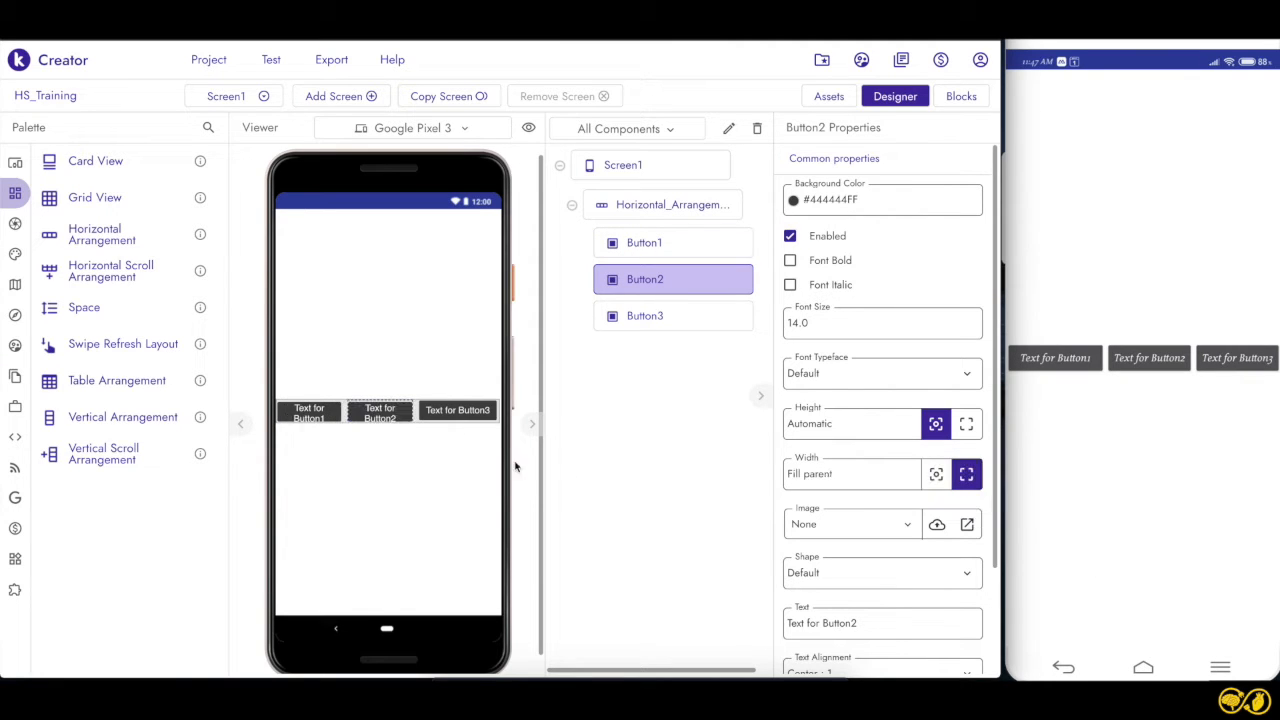
click(468, 413)
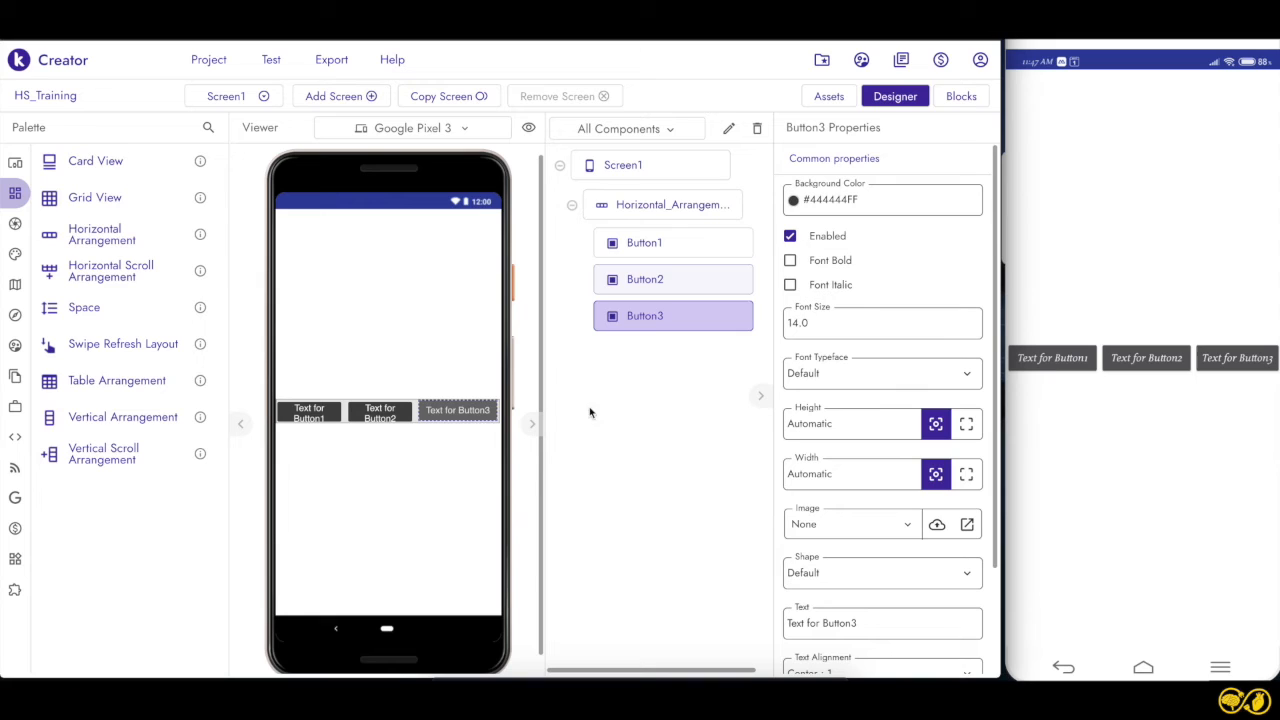
click(968, 477)
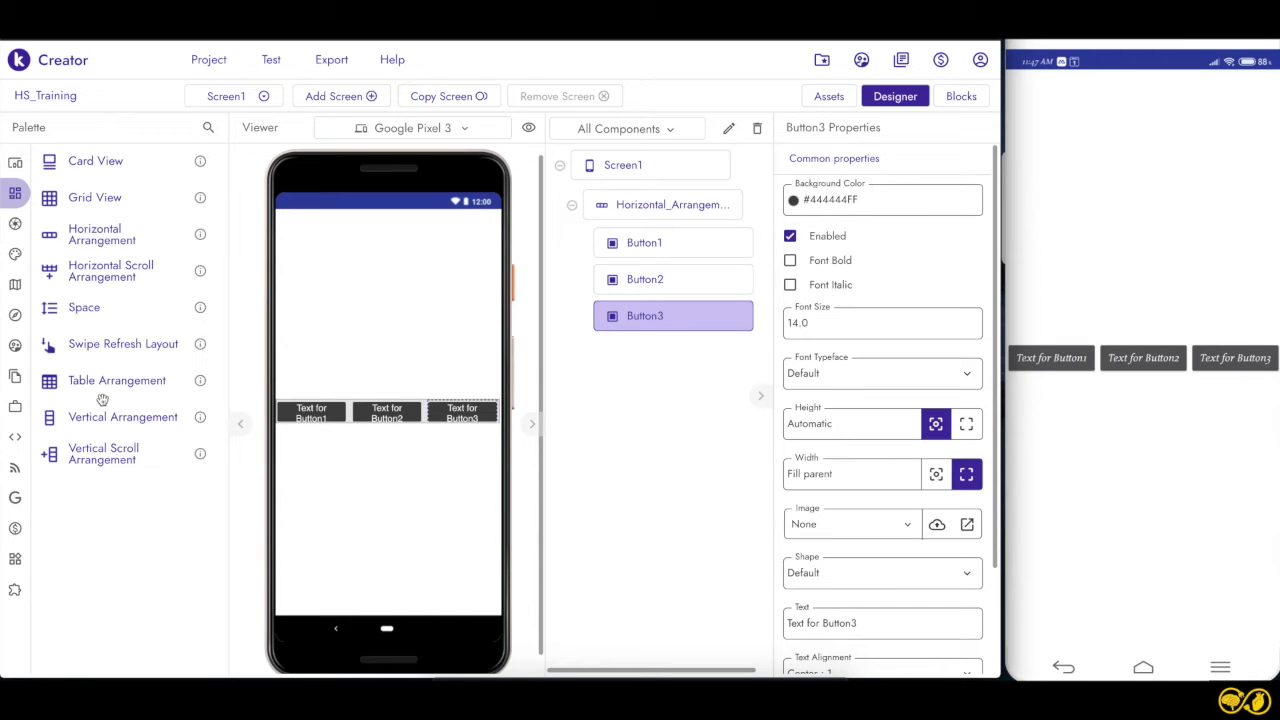
Add a Vertical Arrangement with Fill parent width below the button row and place two new buttons inside it.
drag(100, 416, 403, 445)
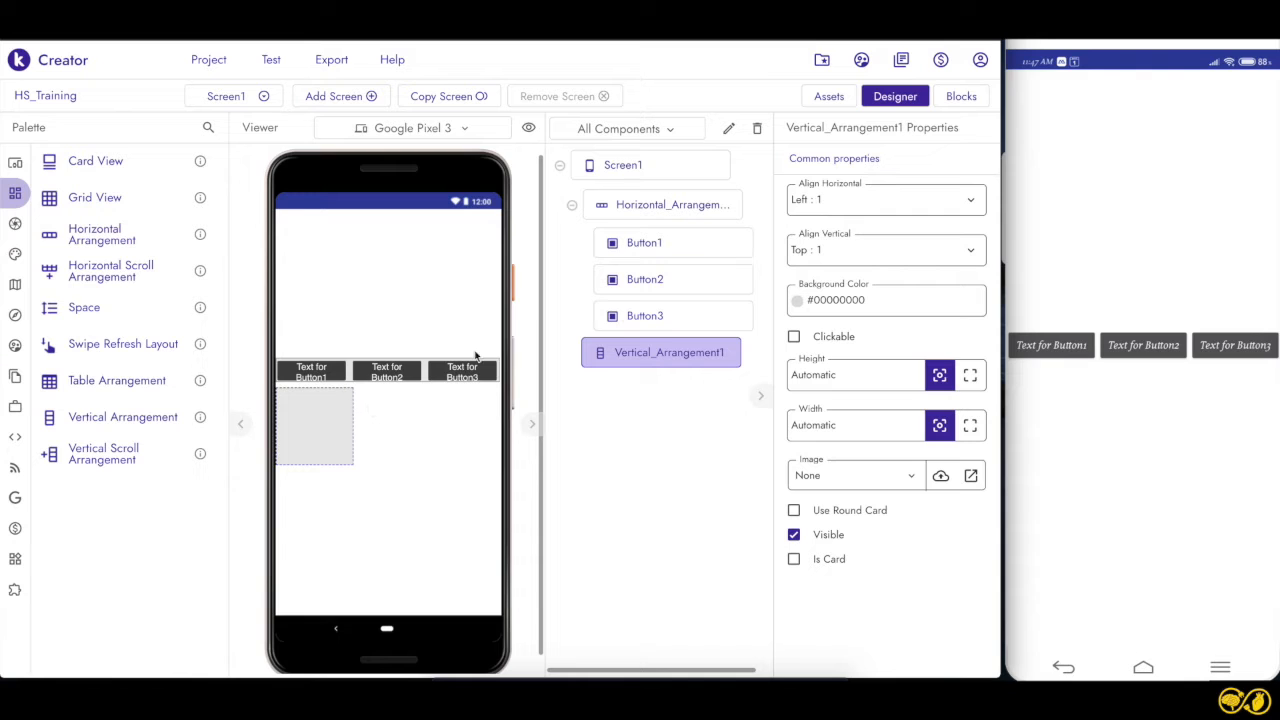
click(969, 424)
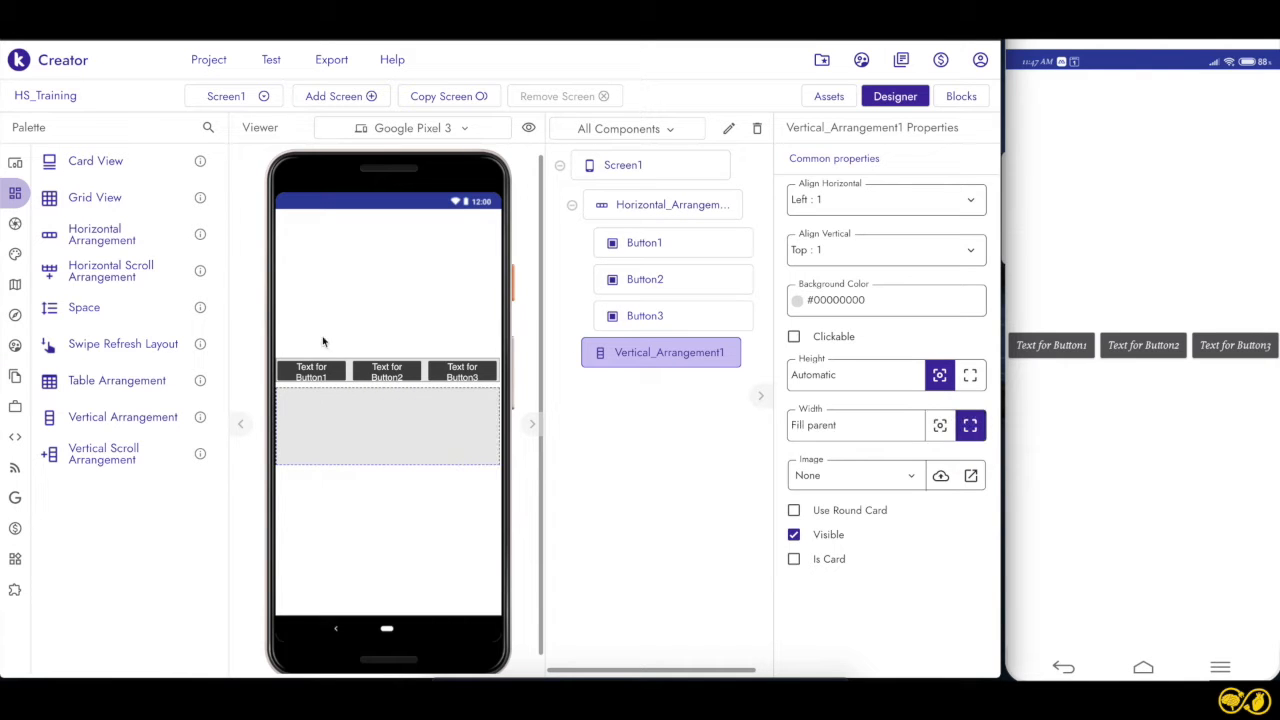
mouse_move(10, 163)
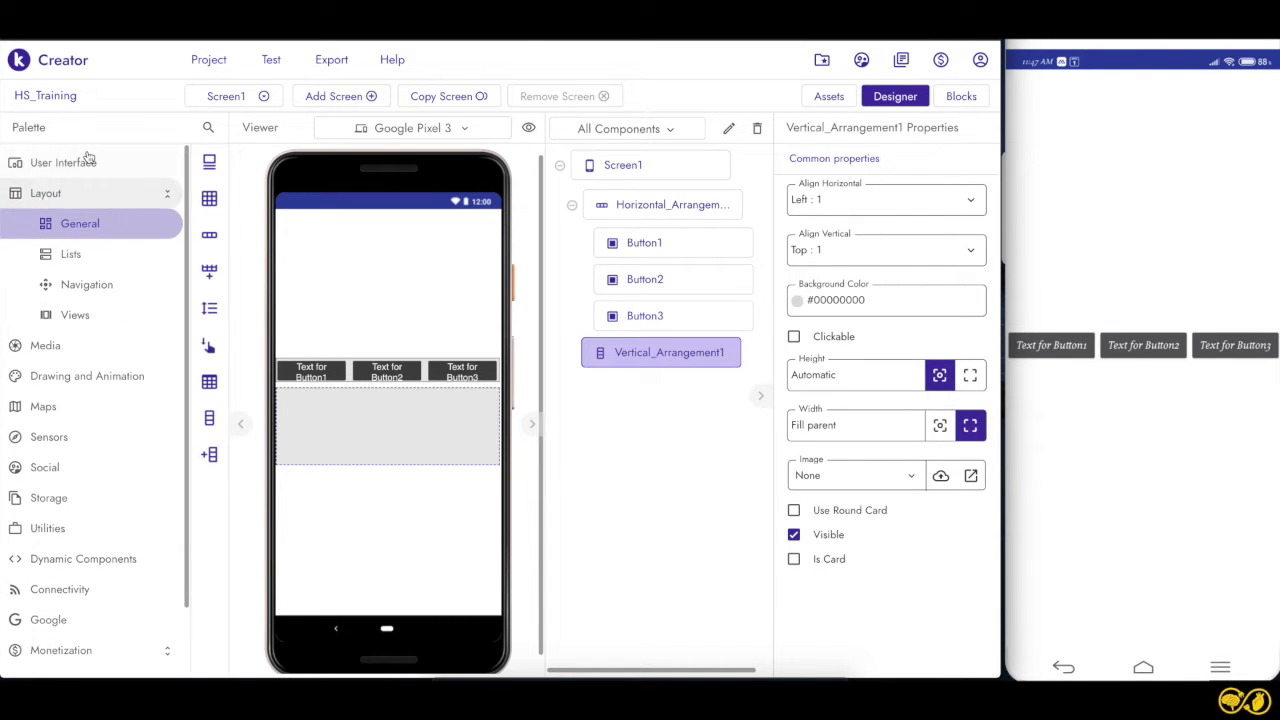
click(30, 165)
drag(117, 161, 340, 424)
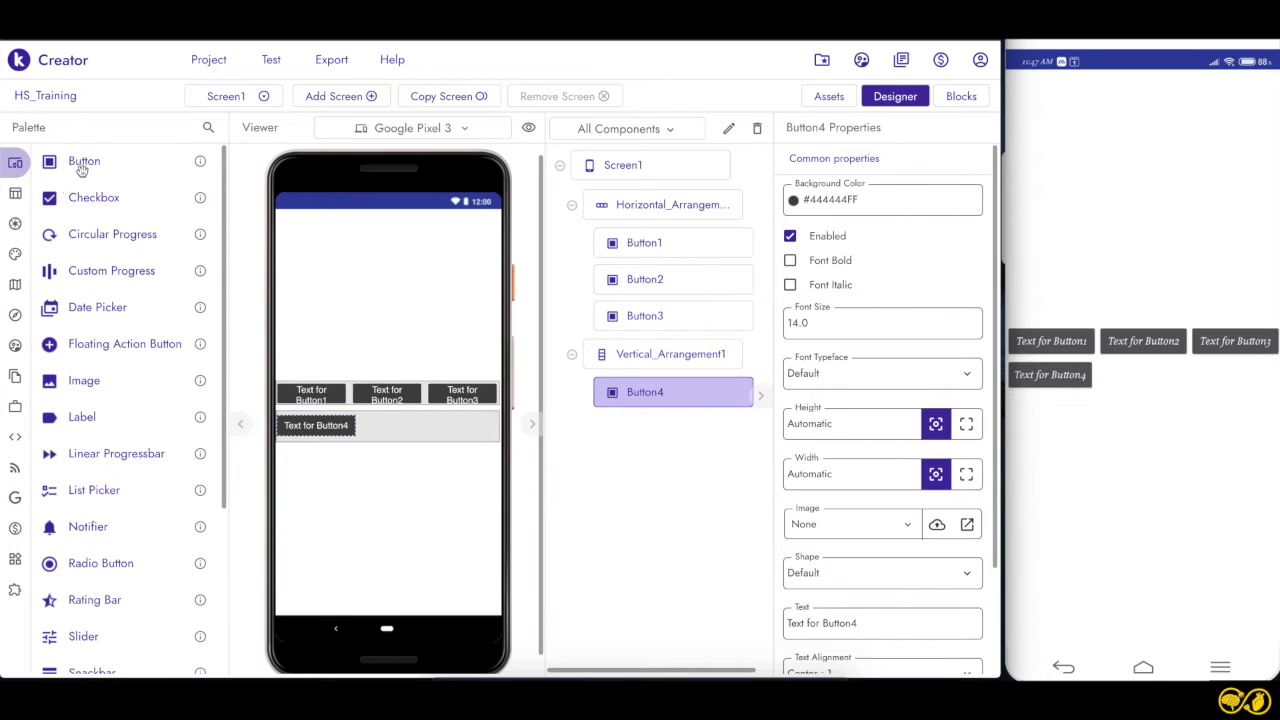
drag(98, 178, 328, 443)
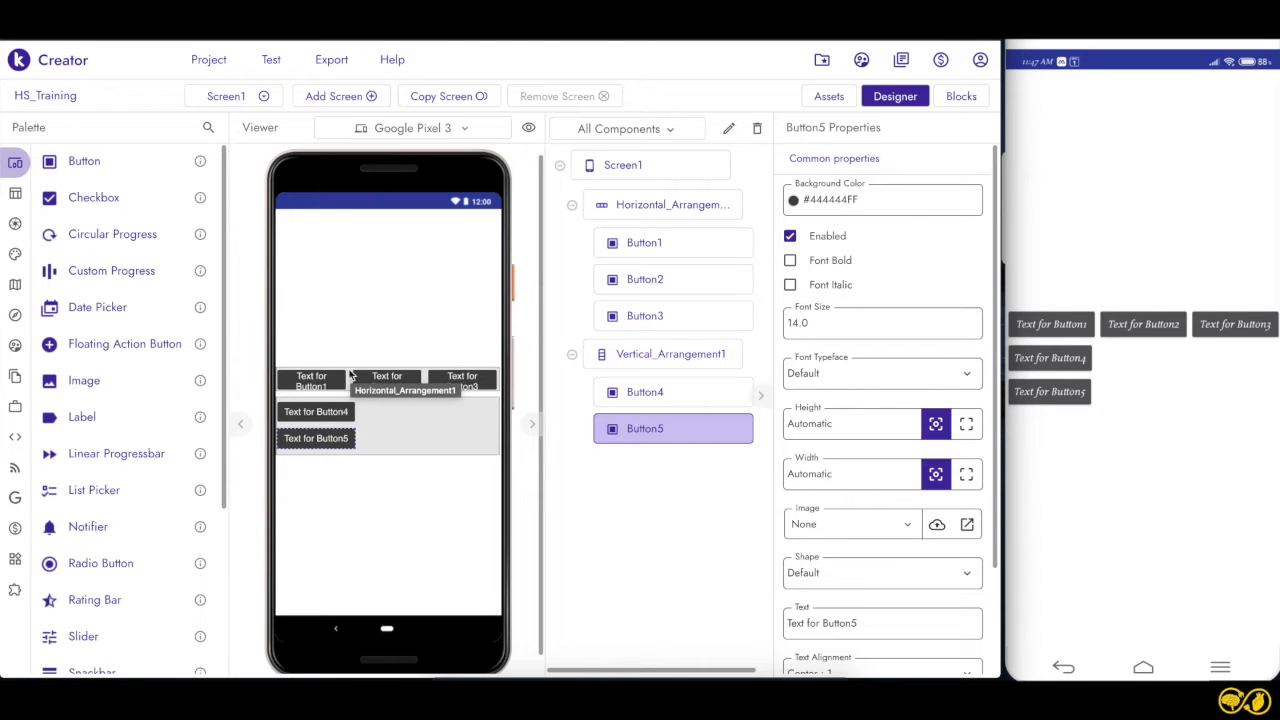
Nest the three-button row above Button4 in the vertical arrangement and group Button4 and Button5 in a new Horizontal Arrangement below that row.
drag(349, 374, 349, 415)
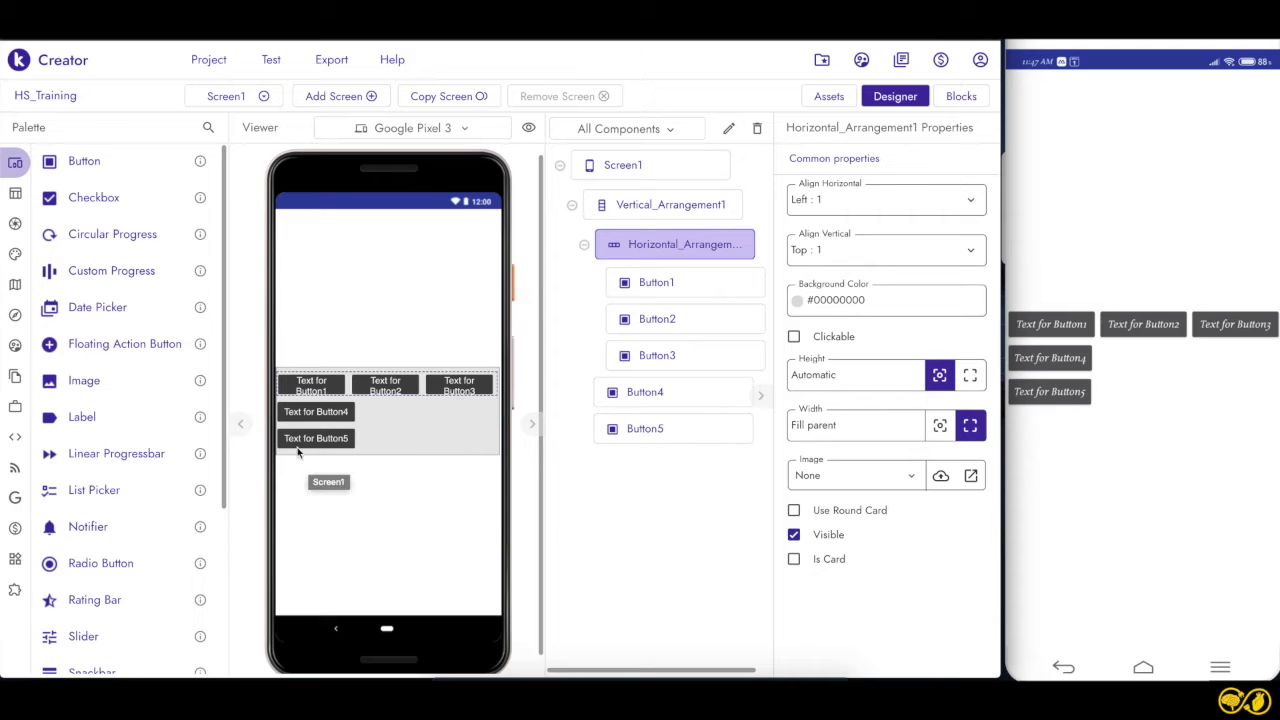
click(44, 197)
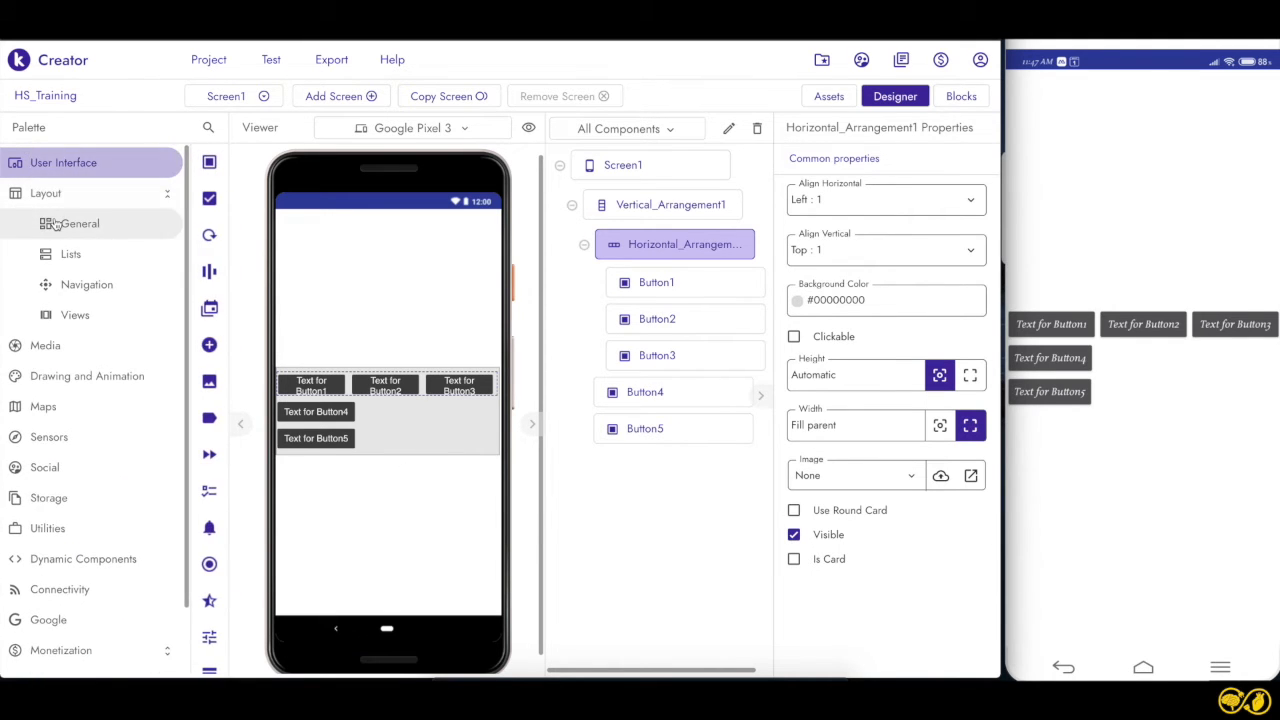
click(62, 223)
drag(100, 236, 357, 413)
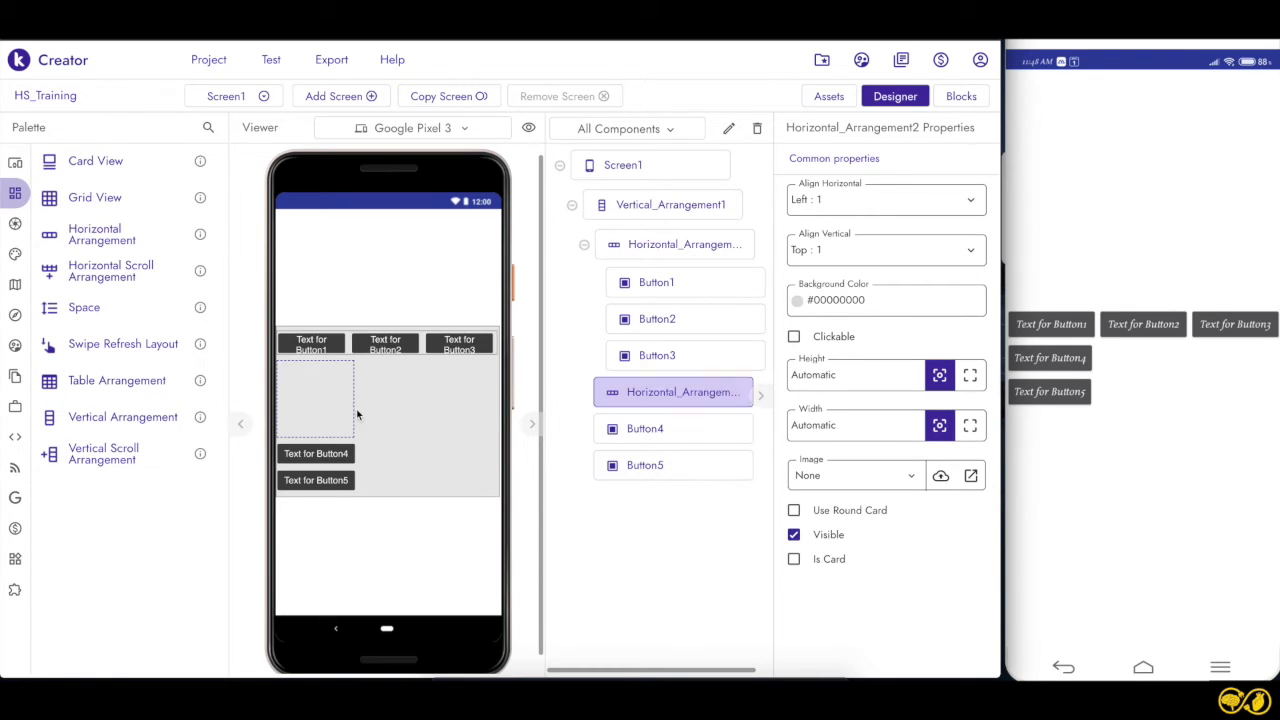
drag(335, 455, 350, 415)
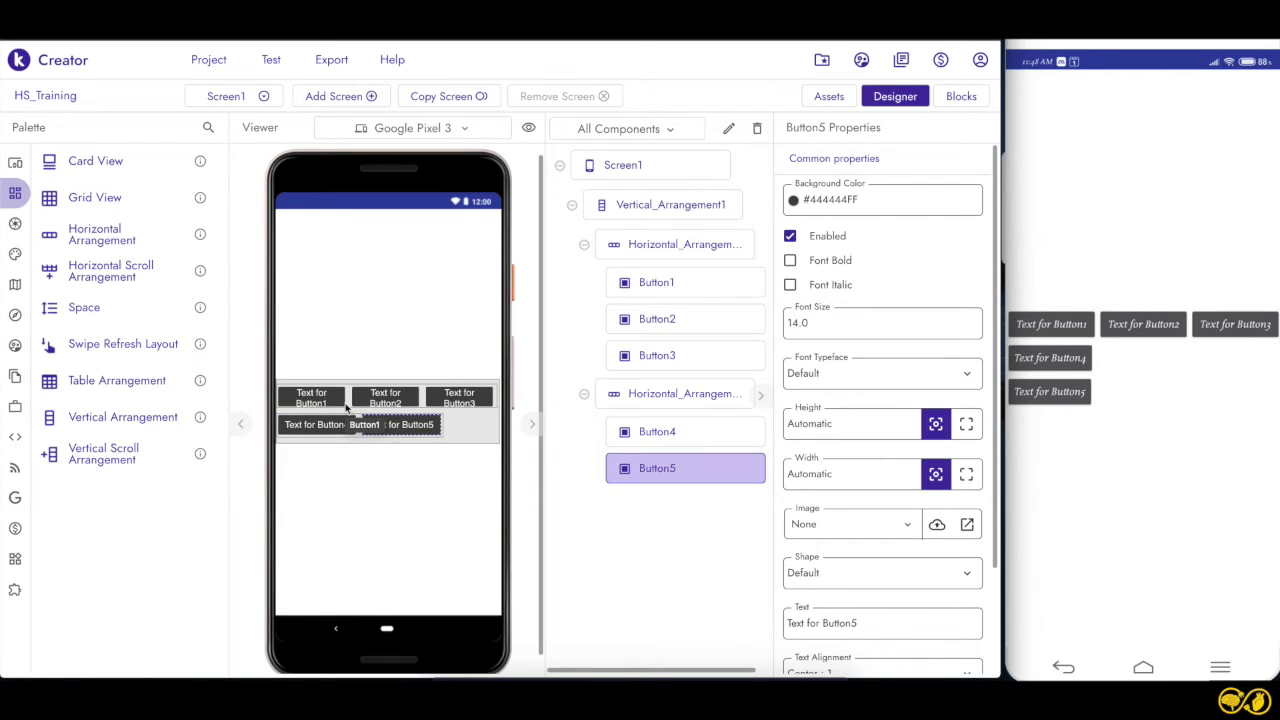
Set the vertical arrangement's horizontal alignment to Center : 3, vertical alignment to Center : 2 and height to Fill parent.
click(483, 437)
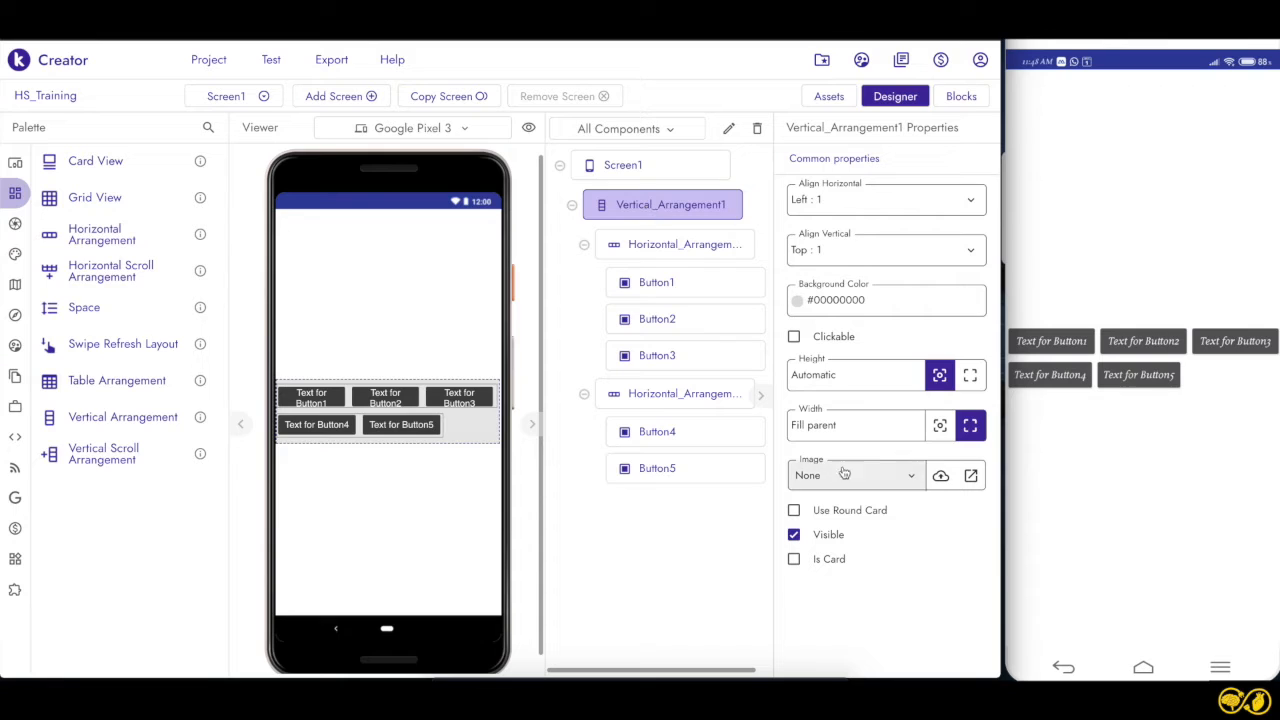
click(885, 212)
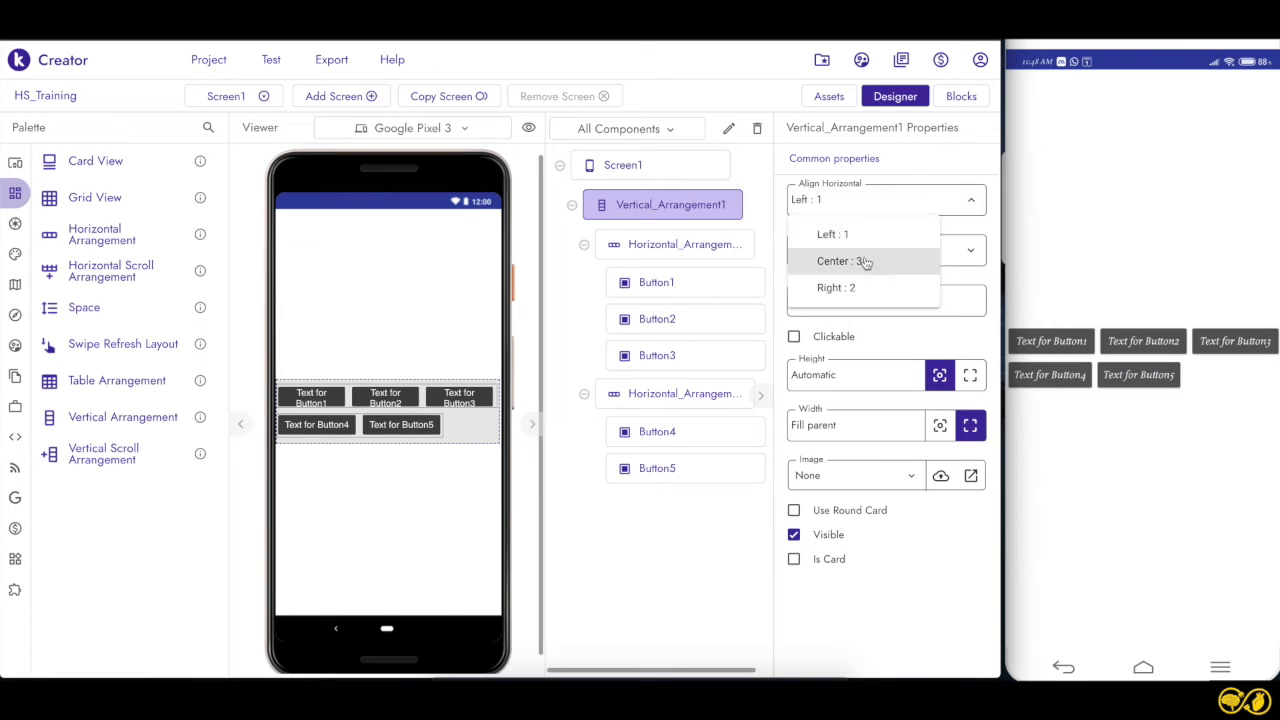
click(865, 261)
click(897, 254)
click(862, 312)
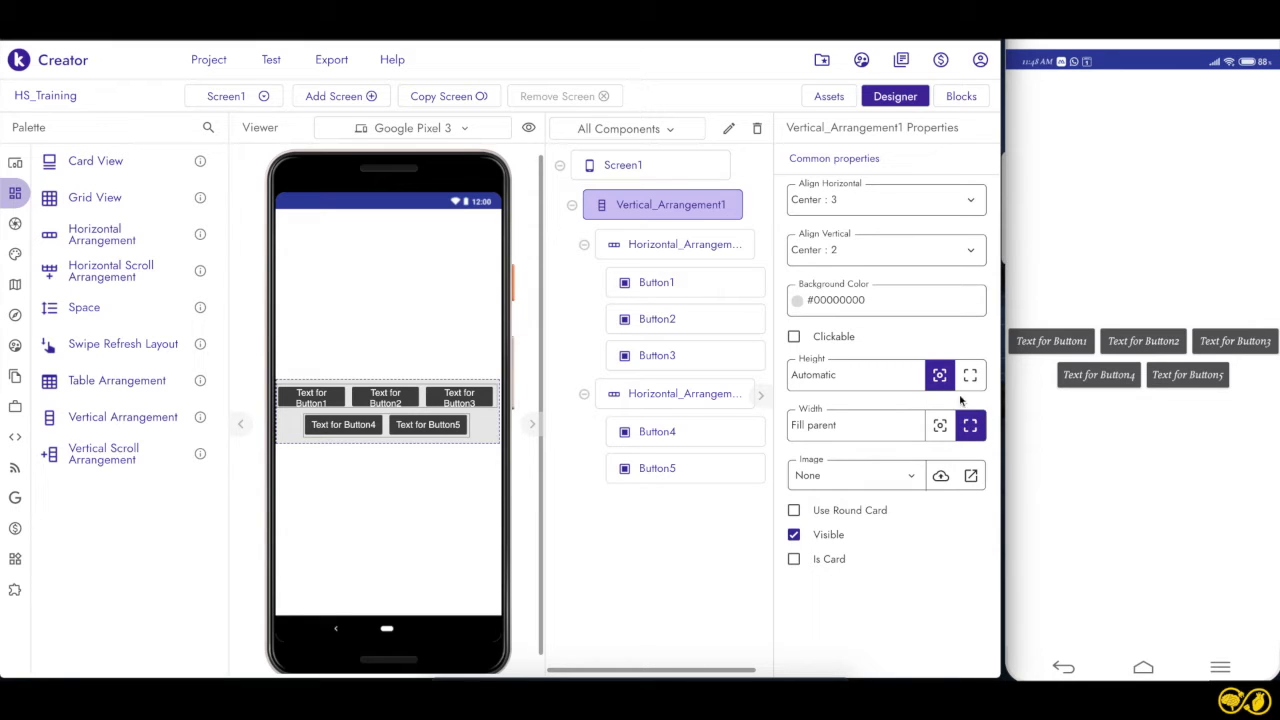
click(970, 375)
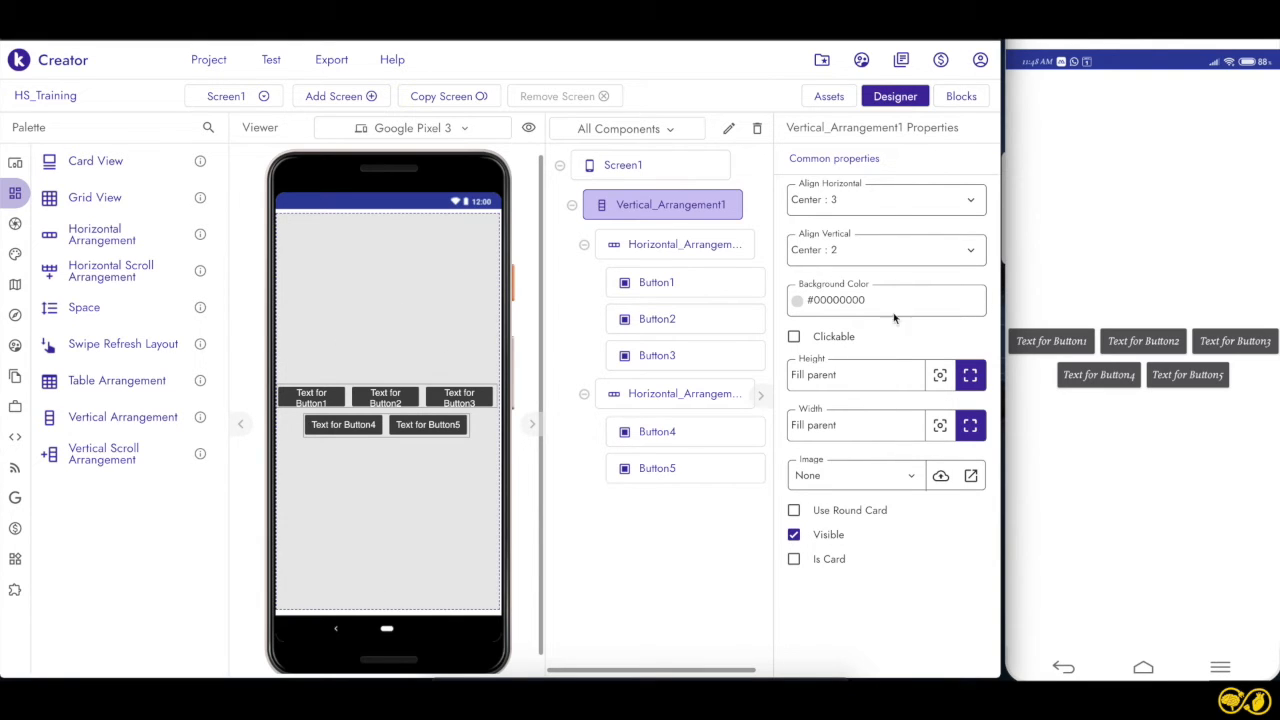
Keep Vertical_Arrangement1 horizontally centered and set its vertical alignment to Top : 1.
click(891, 202)
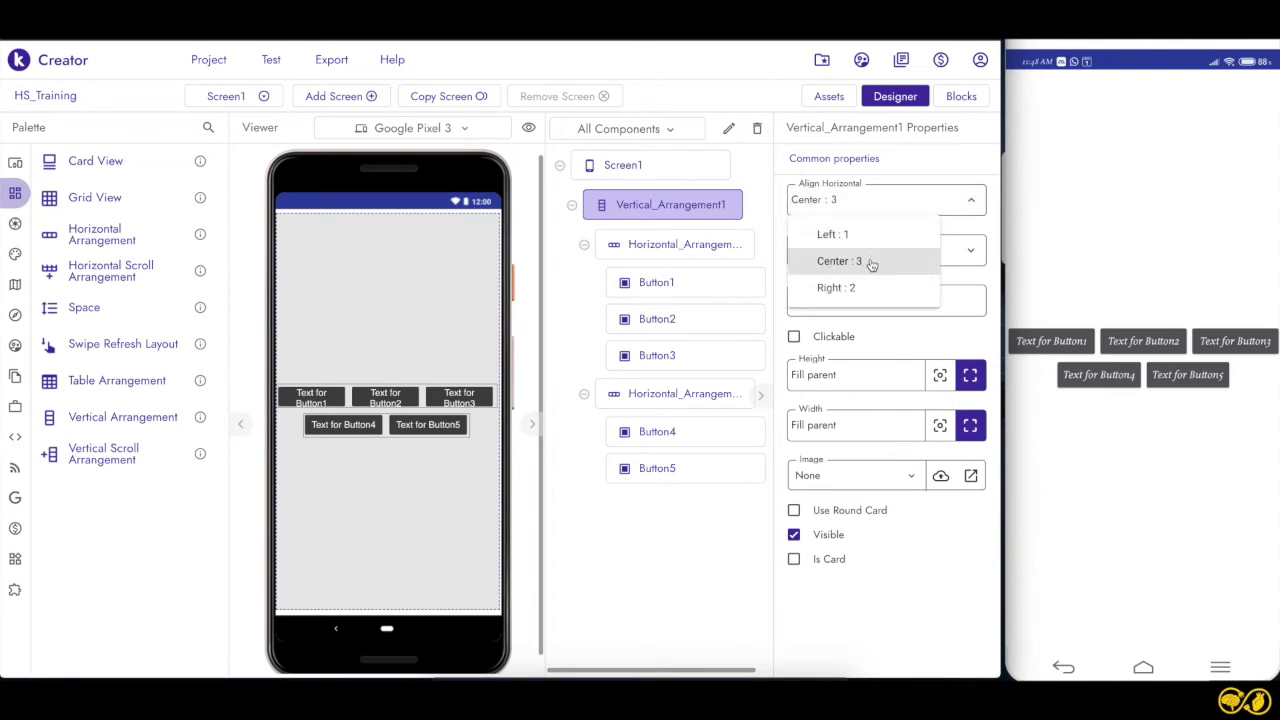
click(871, 264)
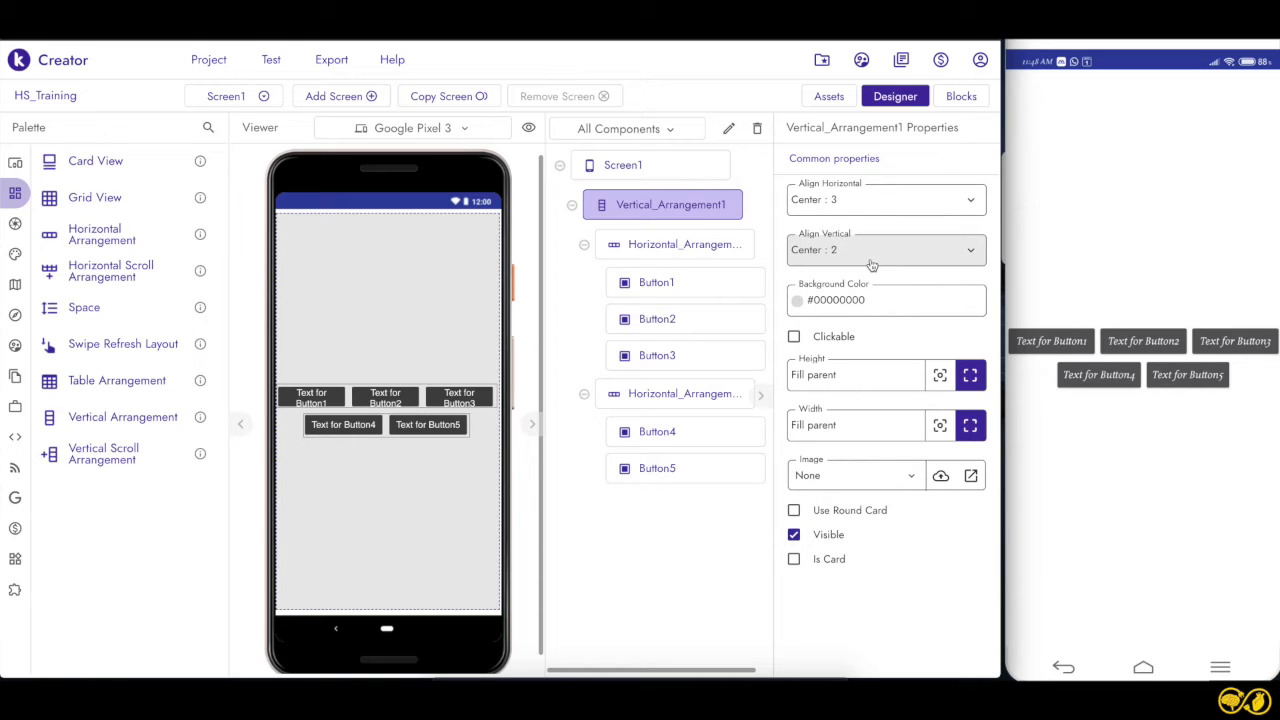
click(890, 206)
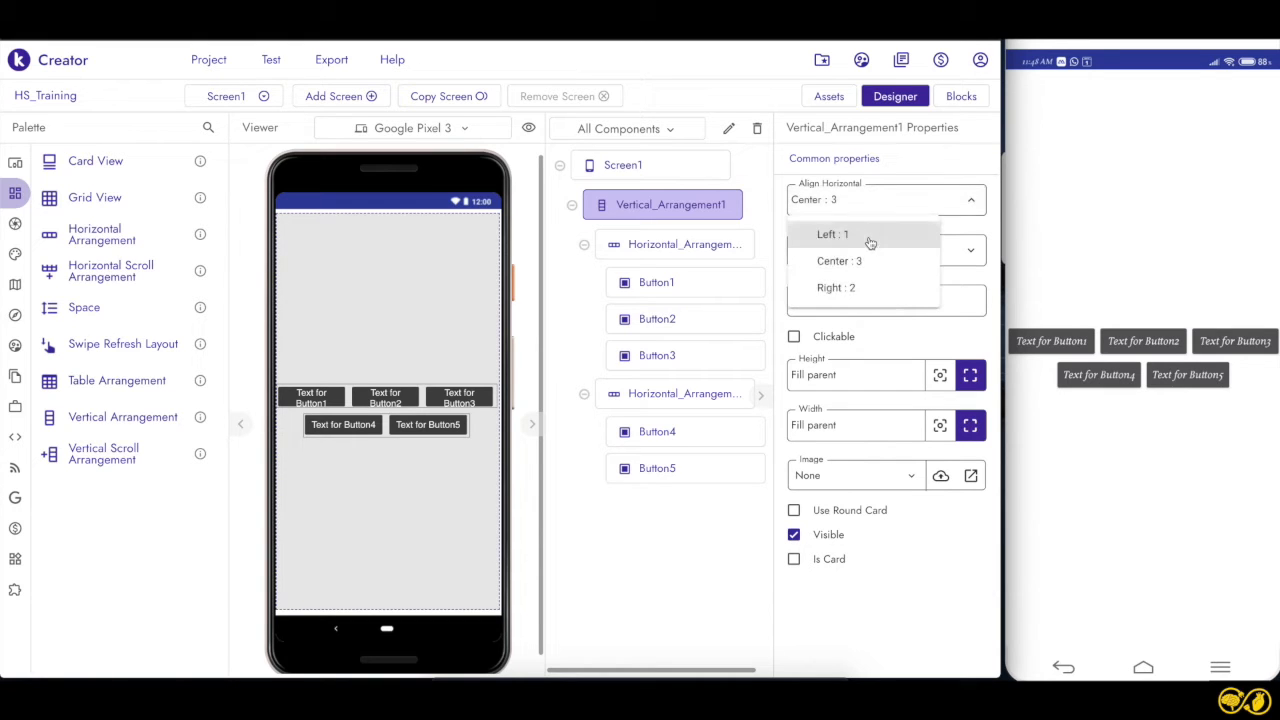
click(966, 249)
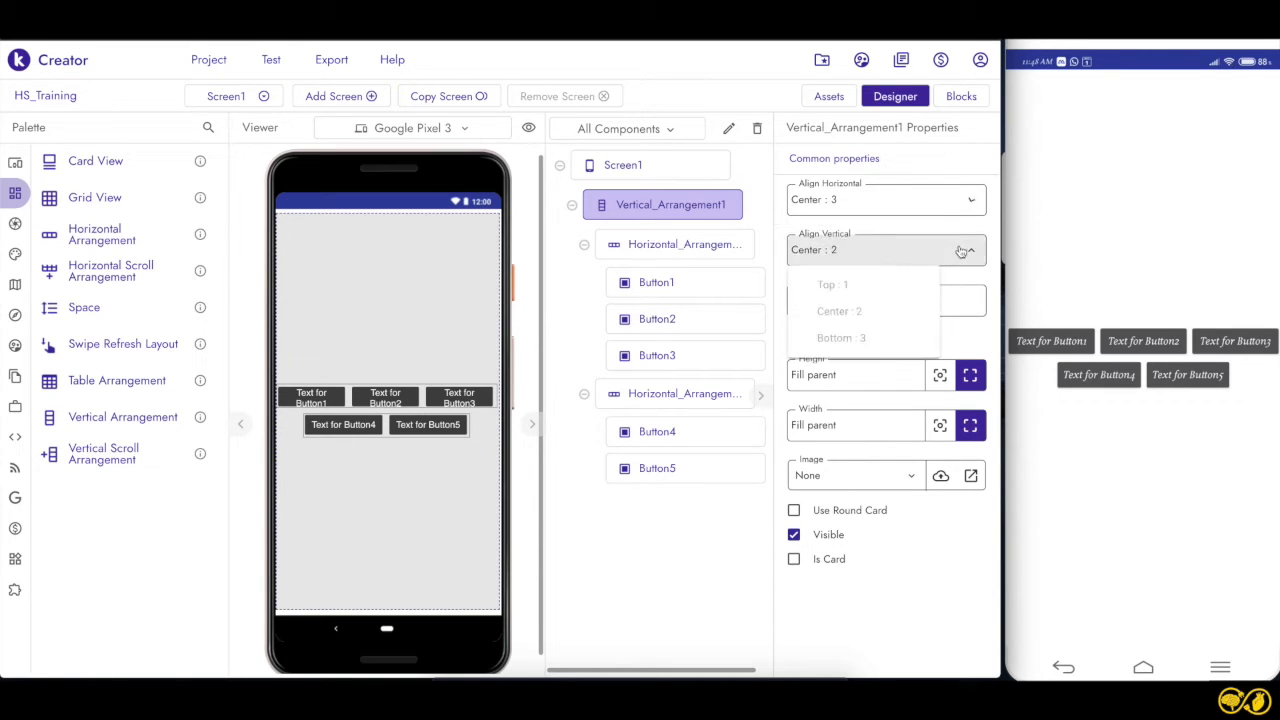
click(866, 288)
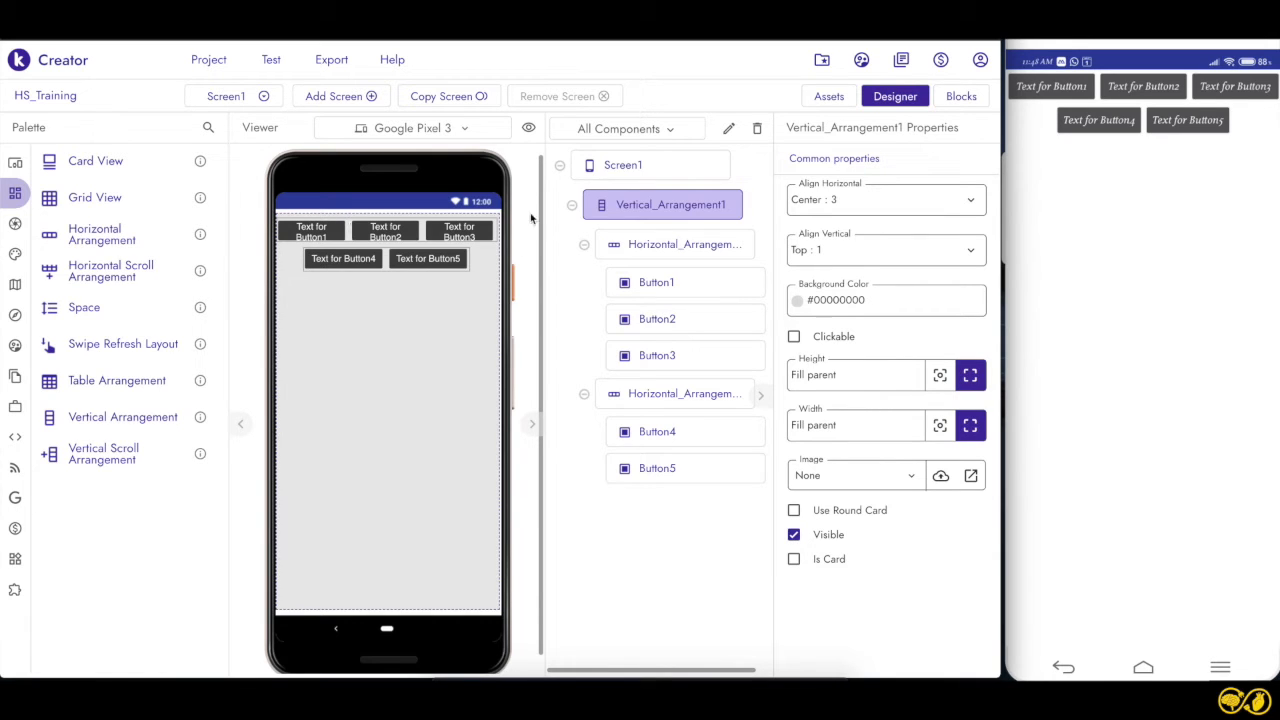
Move Button3 and Button2 out of the top button row into the vertical arrangement, below the Button4 and Button5 row.
click(679, 252)
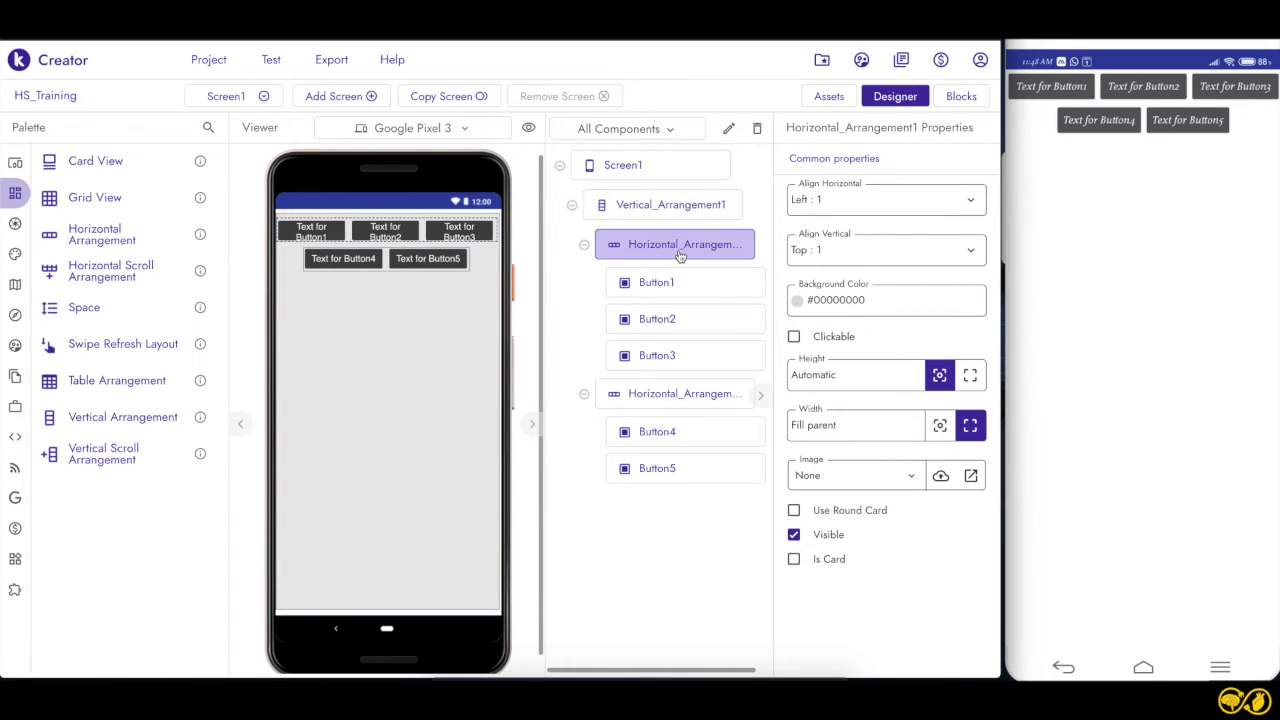
drag(466, 229, 411, 350)
drag(417, 229, 397, 362)
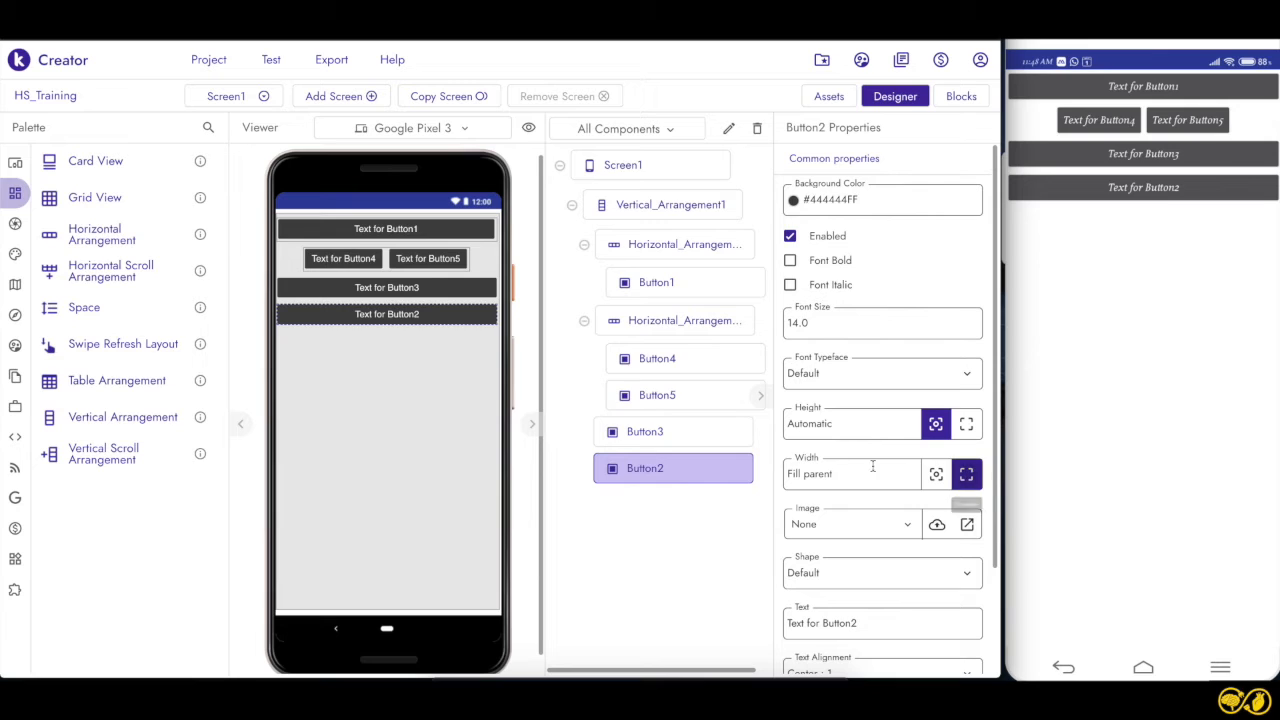
Set Button1's width to Automatic and the horizontal alignment of its surrounding Horizontal_Arrangement1 to Right : 2.
click(713, 287)
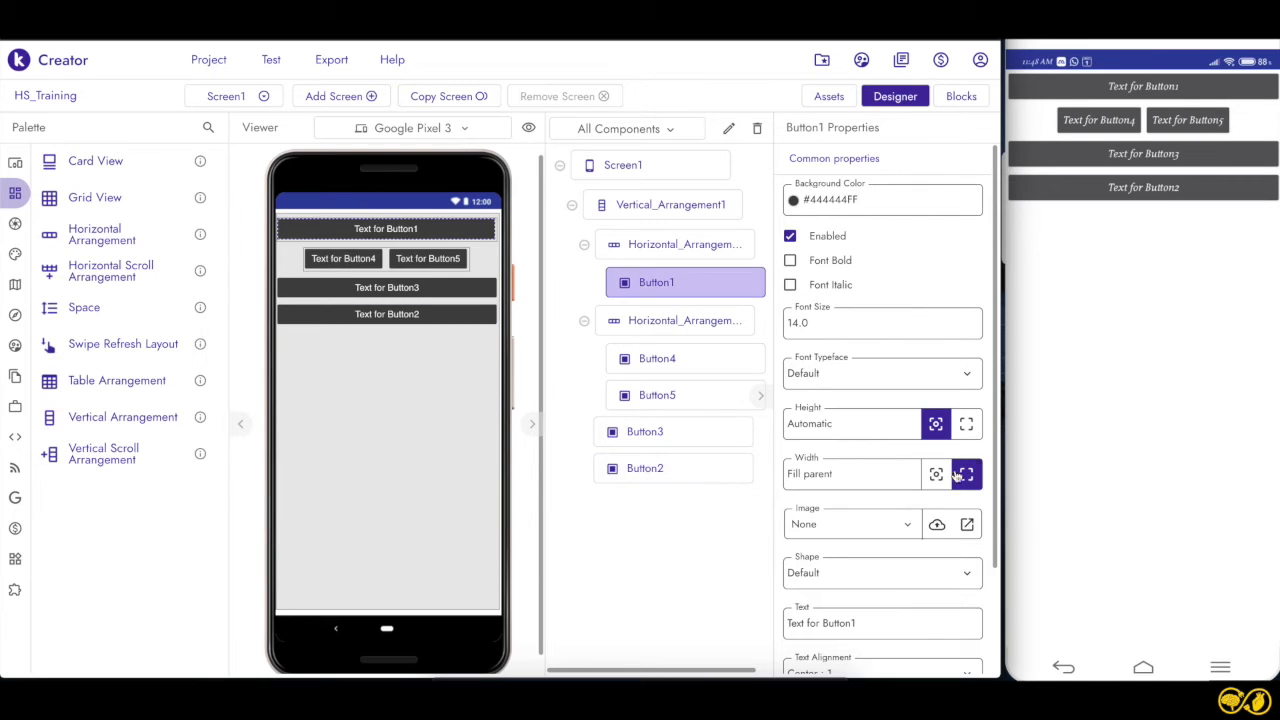
click(937, 476)
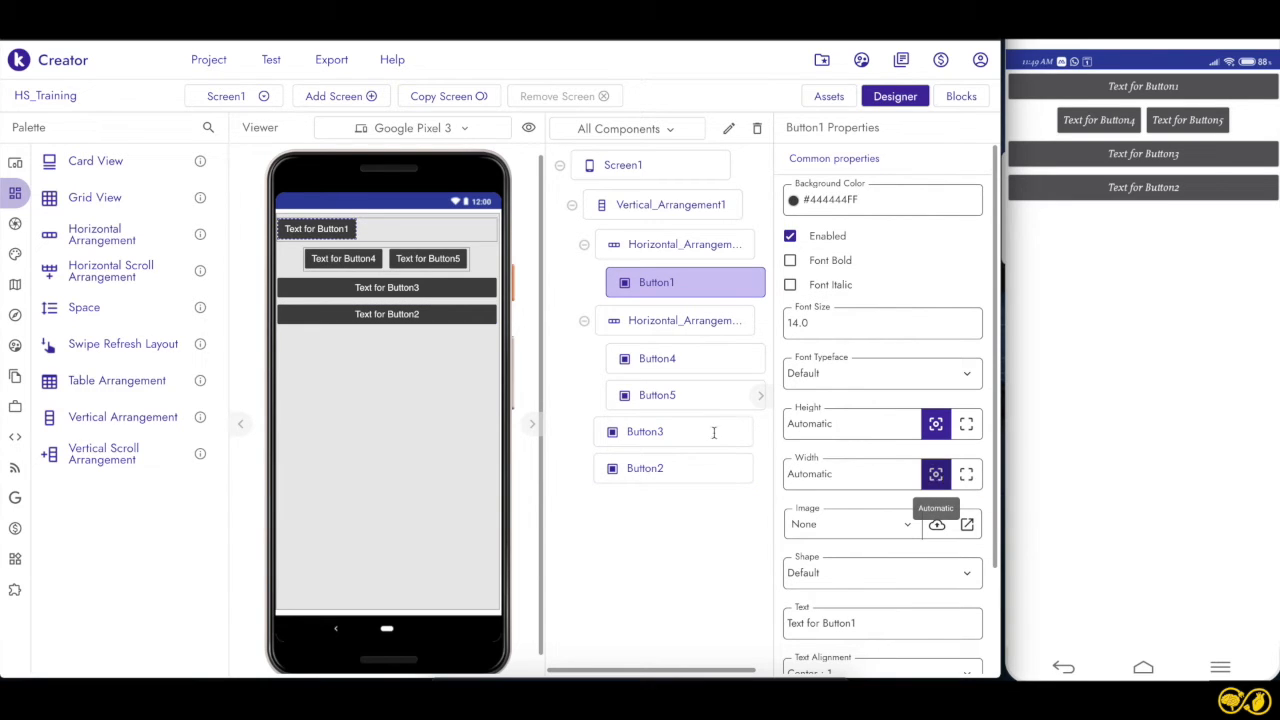
click(463, 235)
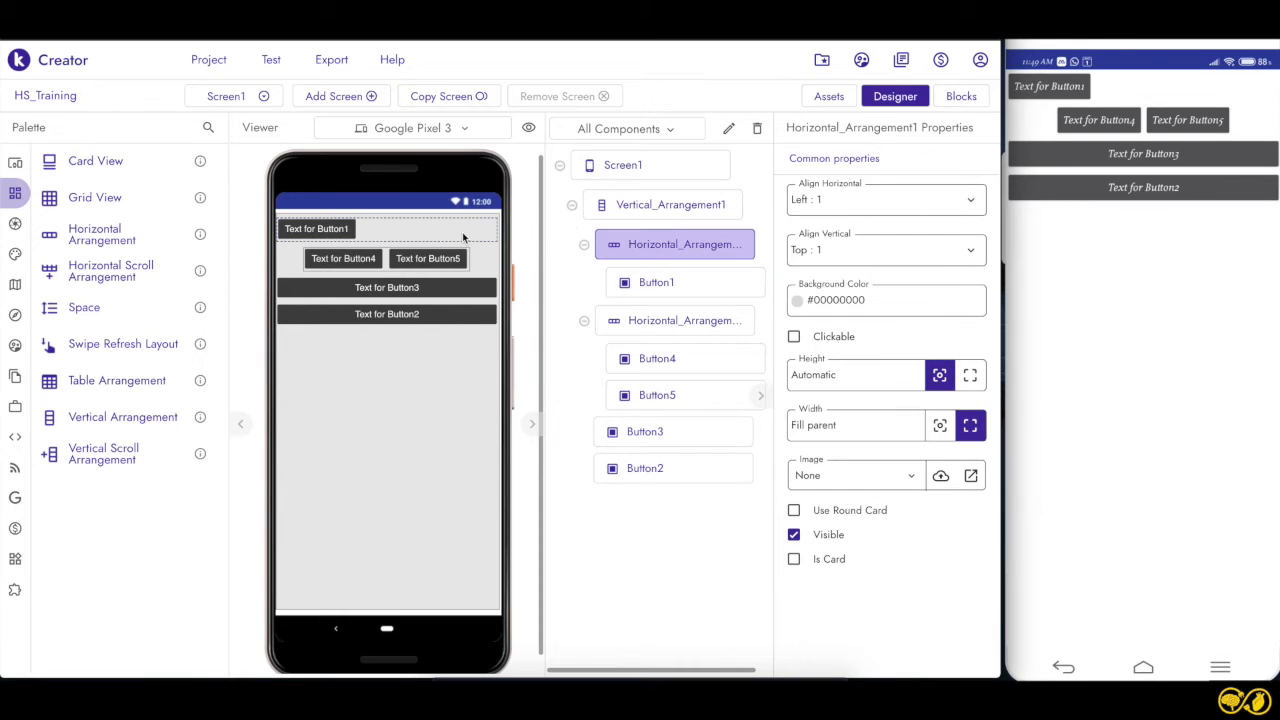
click(905, 205)
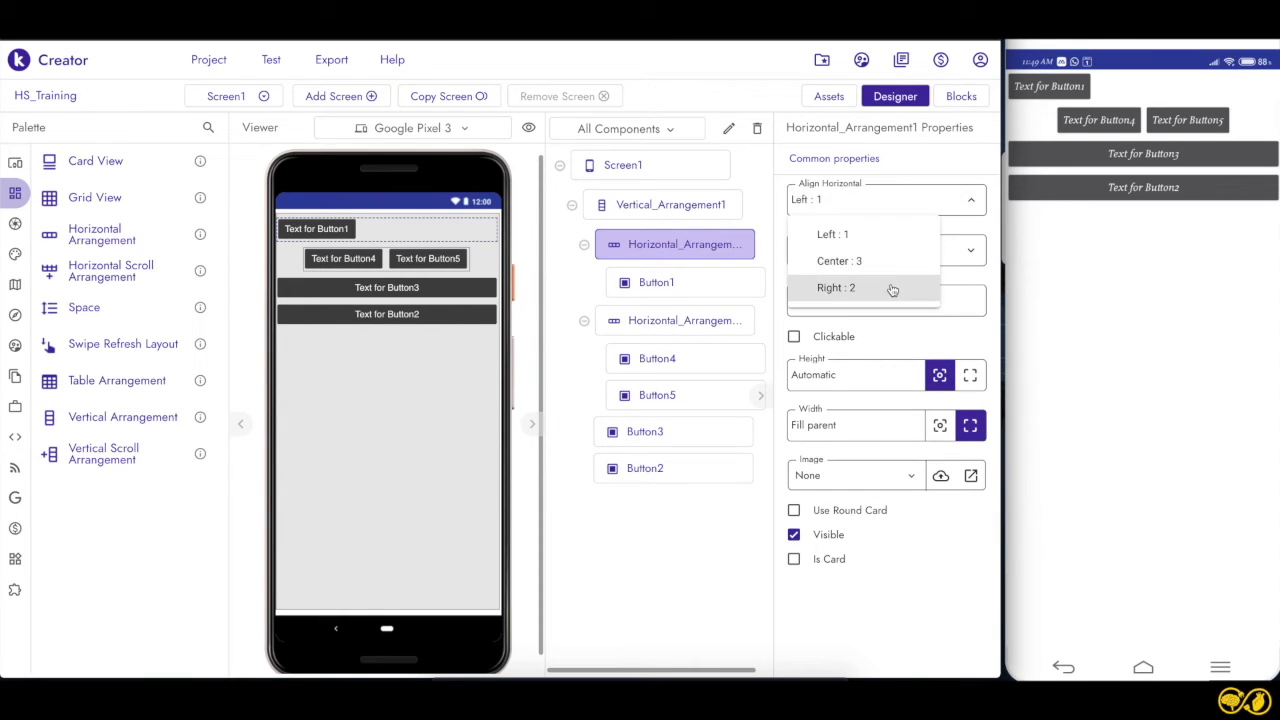
click(890, 288)
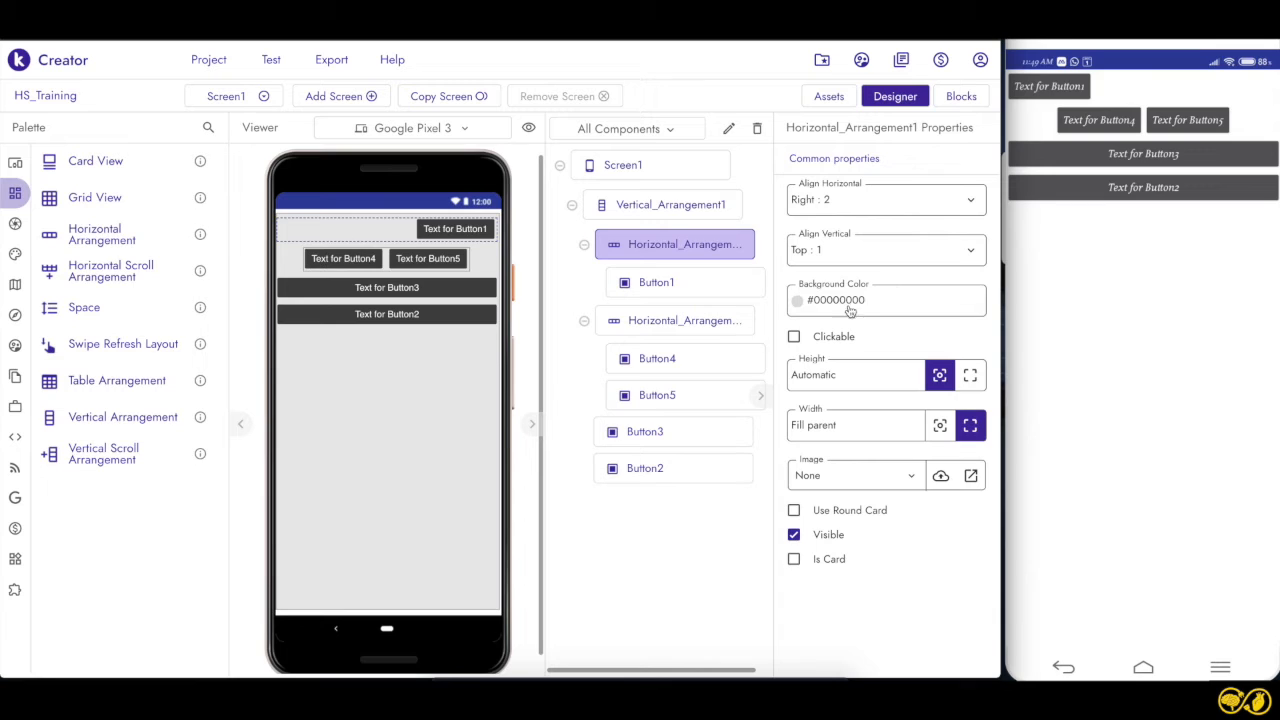
Set Vertical_Arrangement1's horizontal alignment to Left : 1.
click(398, 388)
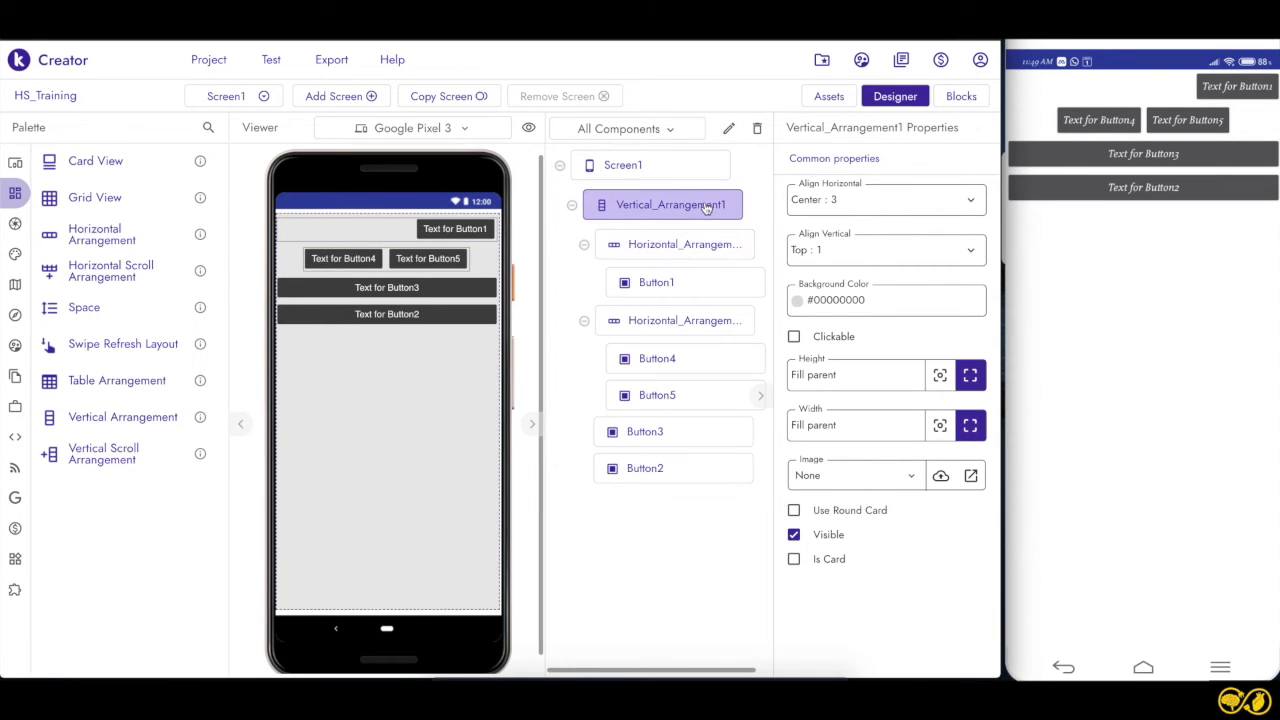
click(887, 210)
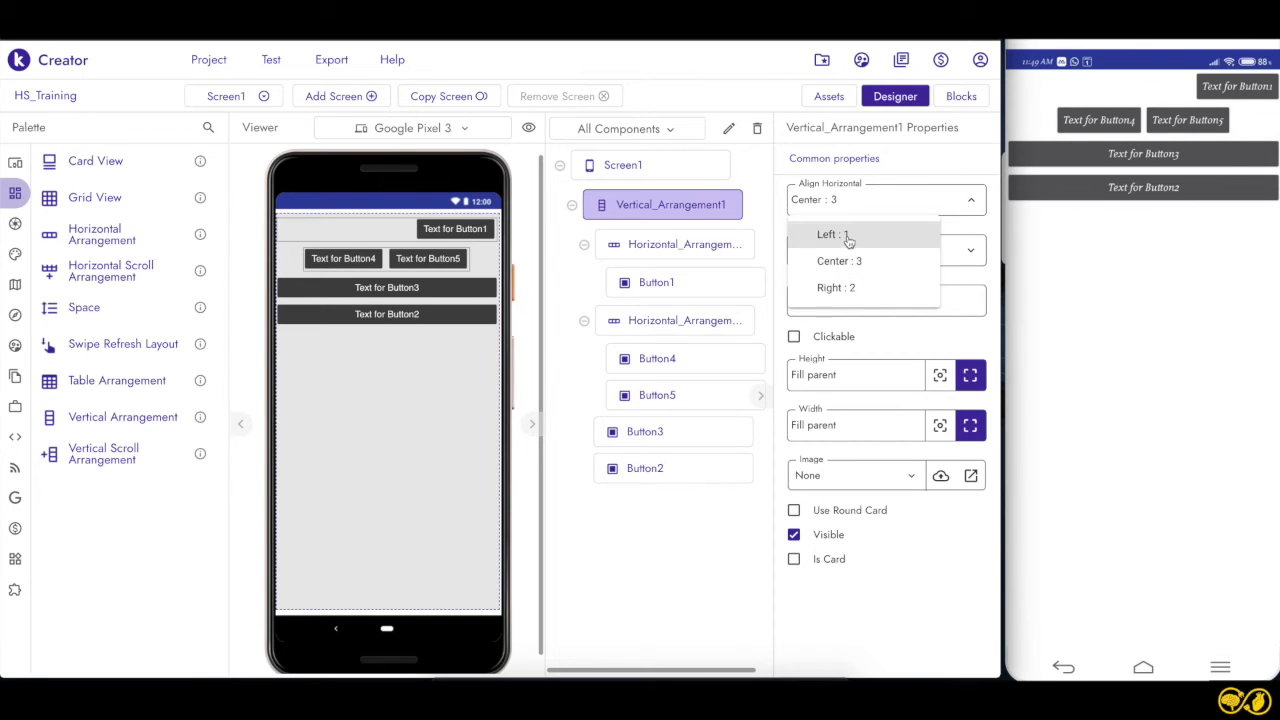
click(848, 238)
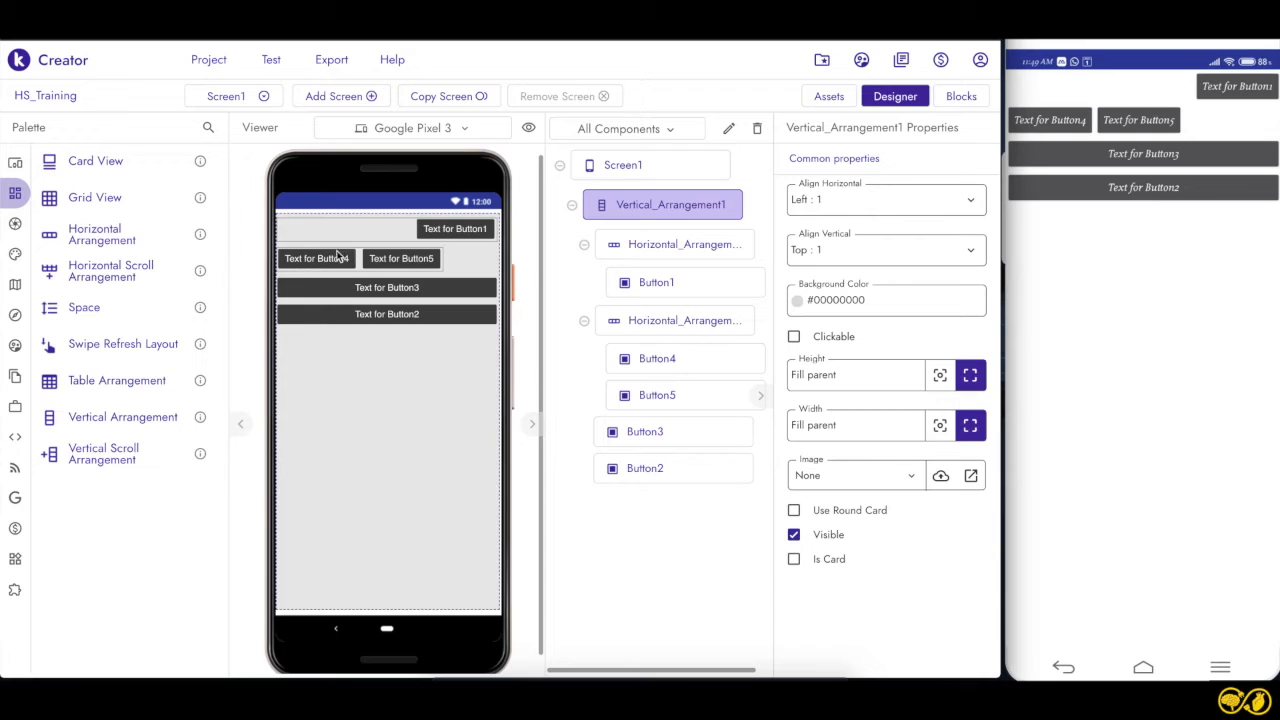
click(383, 235)
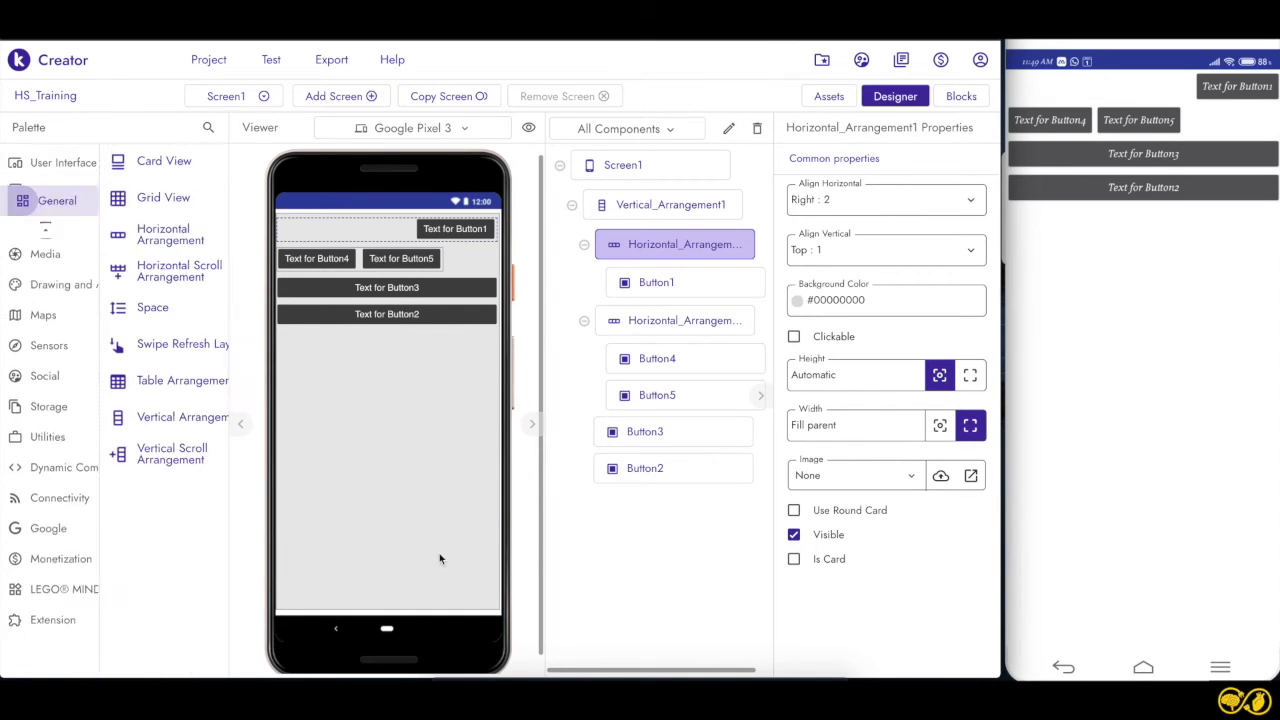
Add fourteen more buttons below Button2 in the vertical arrangement, enough to overflow the screen height.
click(41, 166)
drag(100, 162, 430, 470)
drag(84, 162, 330, 514)
drag(70, 163, 275, 451)
drag(70, 160, 325, 512)
drag(109, 163, 343, 510)
drag(52, 166, 357, 517)
drag(116, 162, 409, 600)
drag(100, 171, 404, 570)
drag(100, 166, 397, 569)
drag(94, 166, 340, 601)
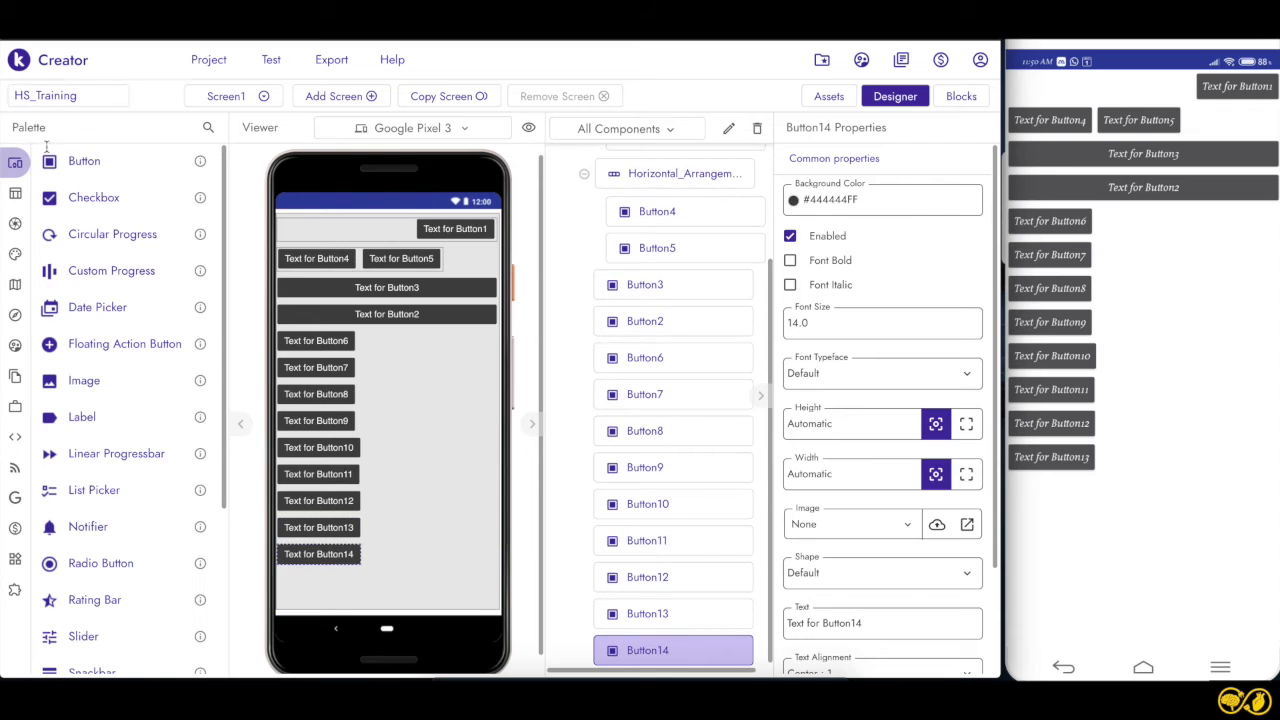
drag(81, 167, 310, 486)
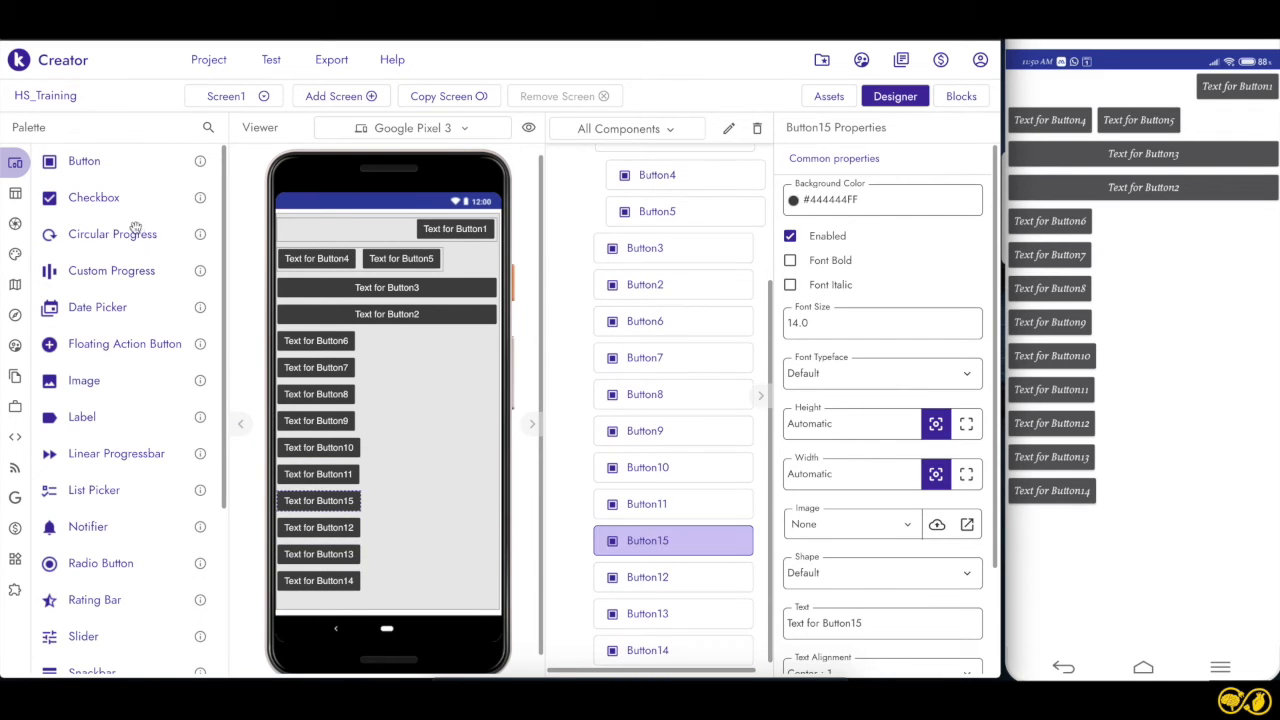
drag(91, 162, 399, 506)
mouse_move(102, 162)
mouse_down()
mouse_move(262, 301)
mouse_move(362, 468)
mouse_up()
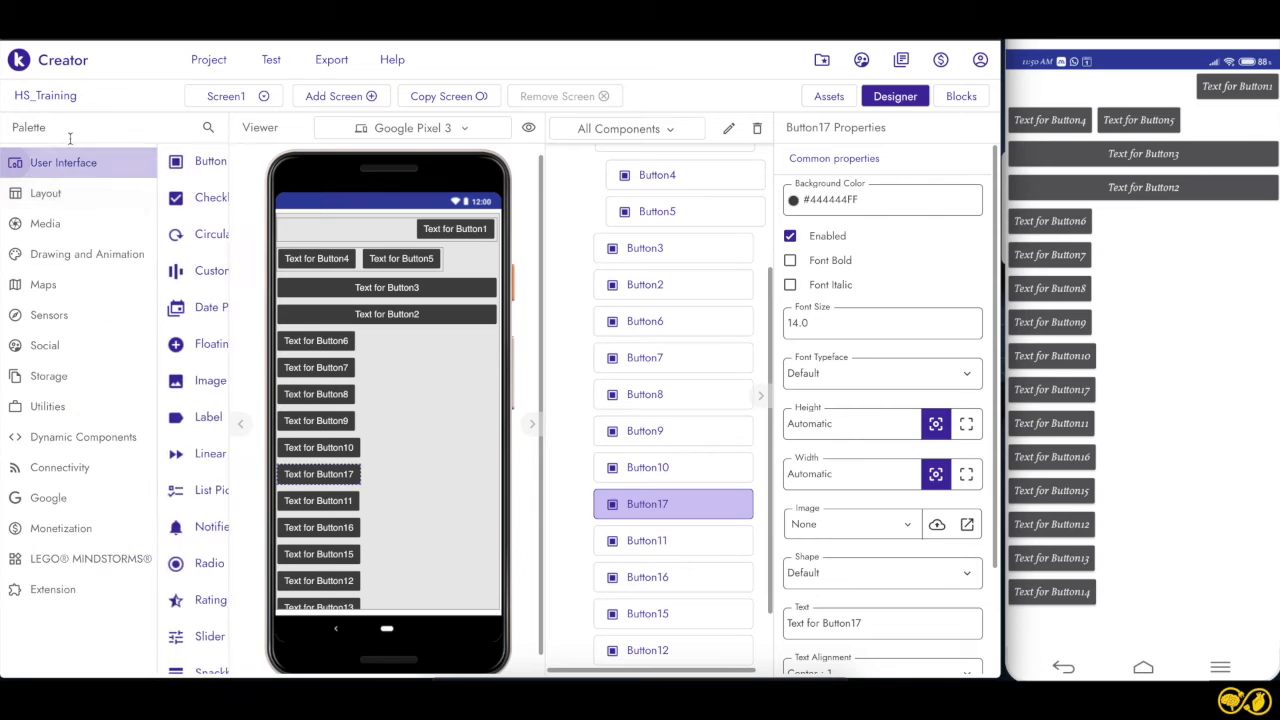
drag(104, 163, 329, 449)
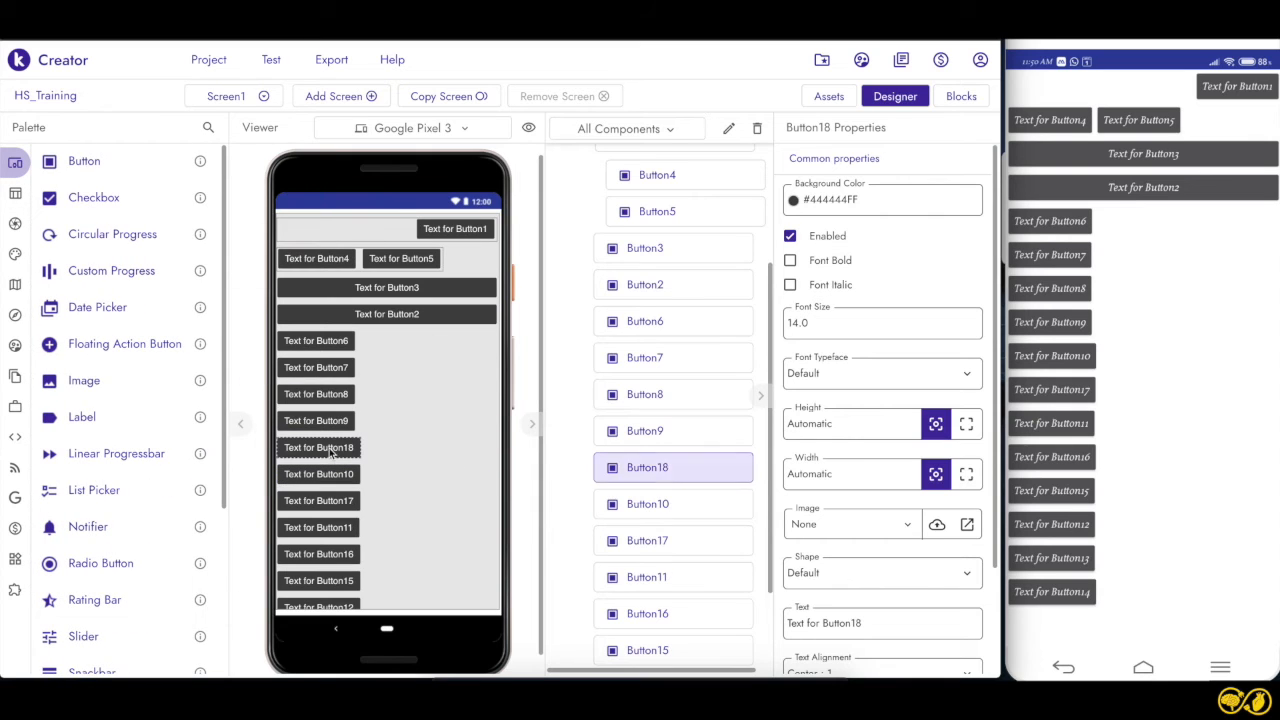
drag(100, 165, 318, 398)
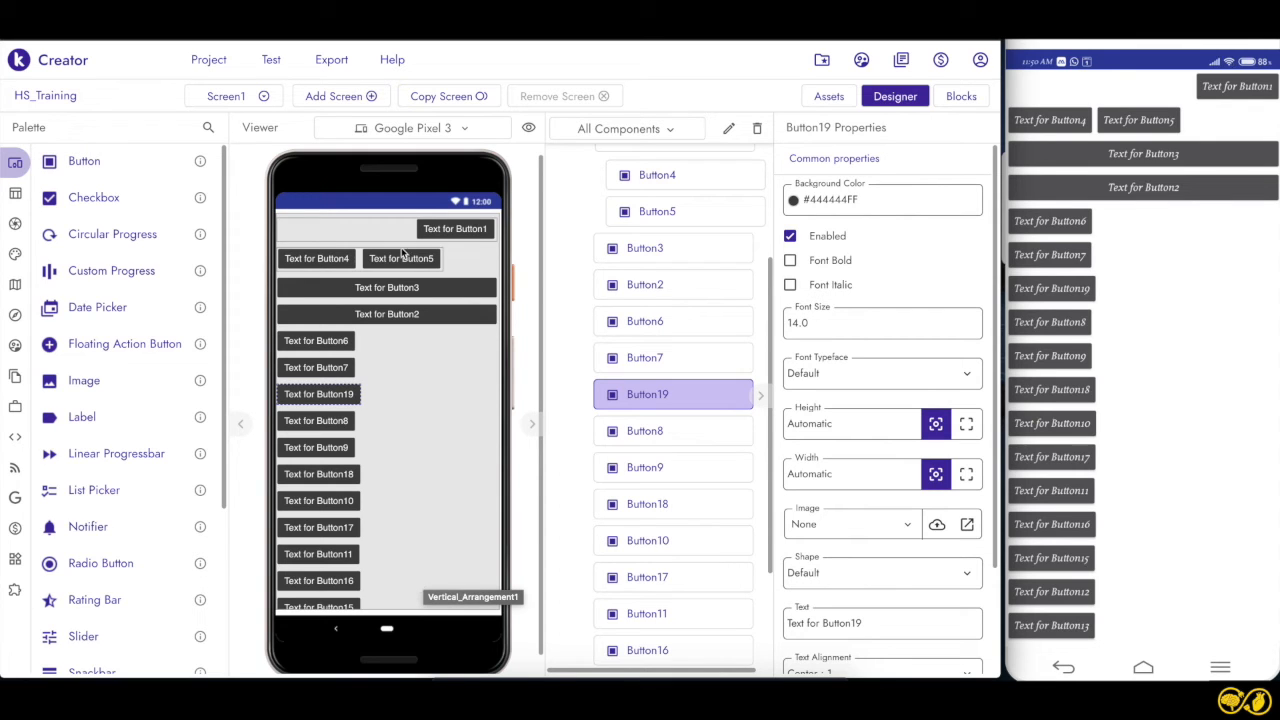
Delete Horizontal_Arrangement1 together with Button1.
click(393, 520)
click(740, 202)
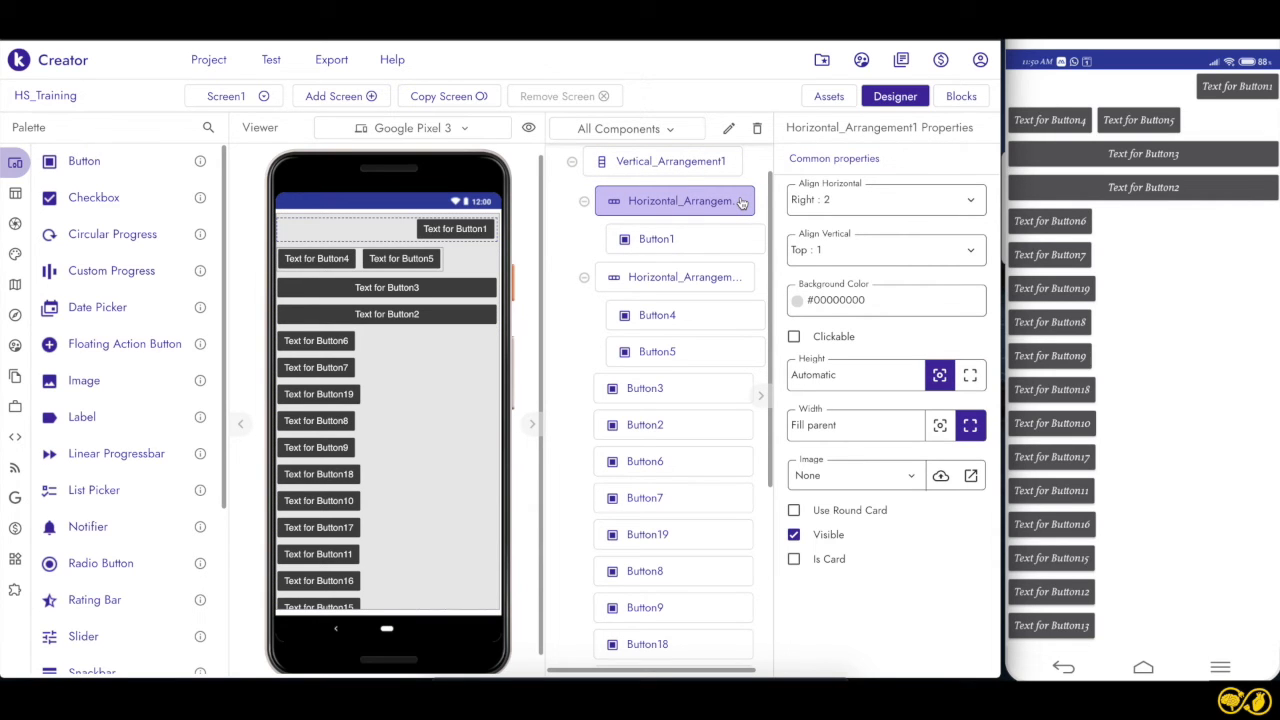
click(757, 128)
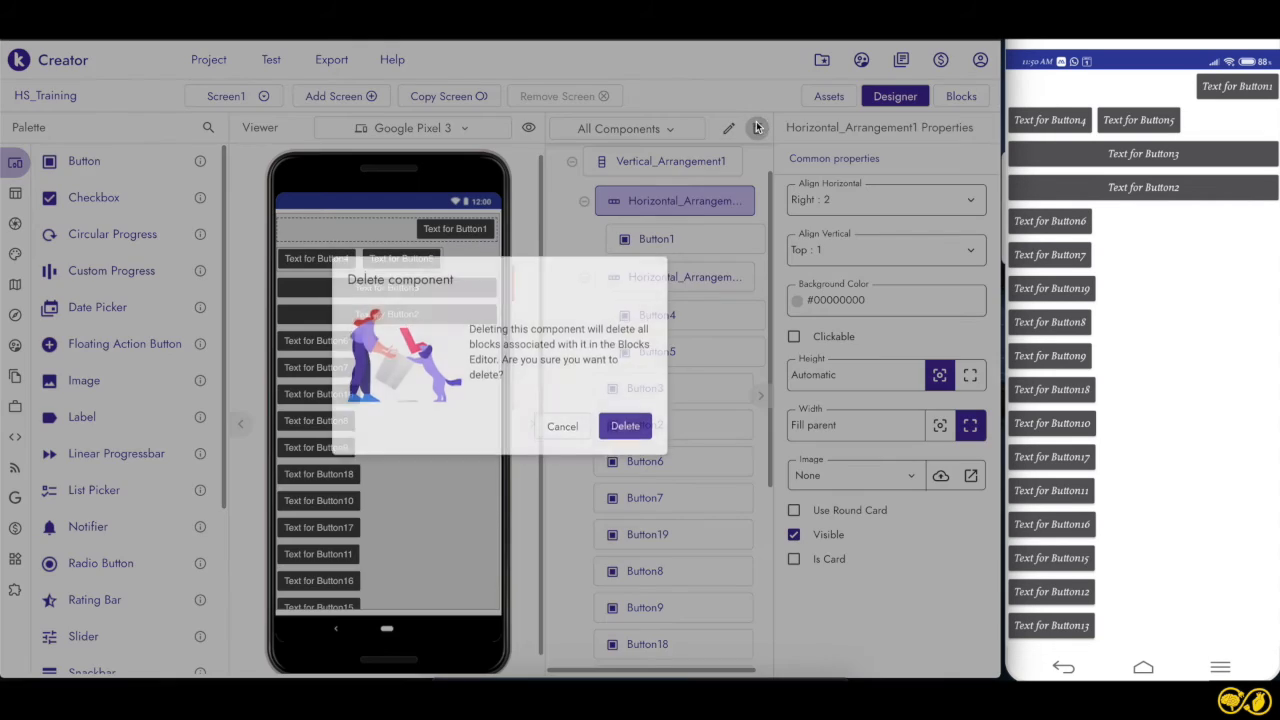
click(624, 429)
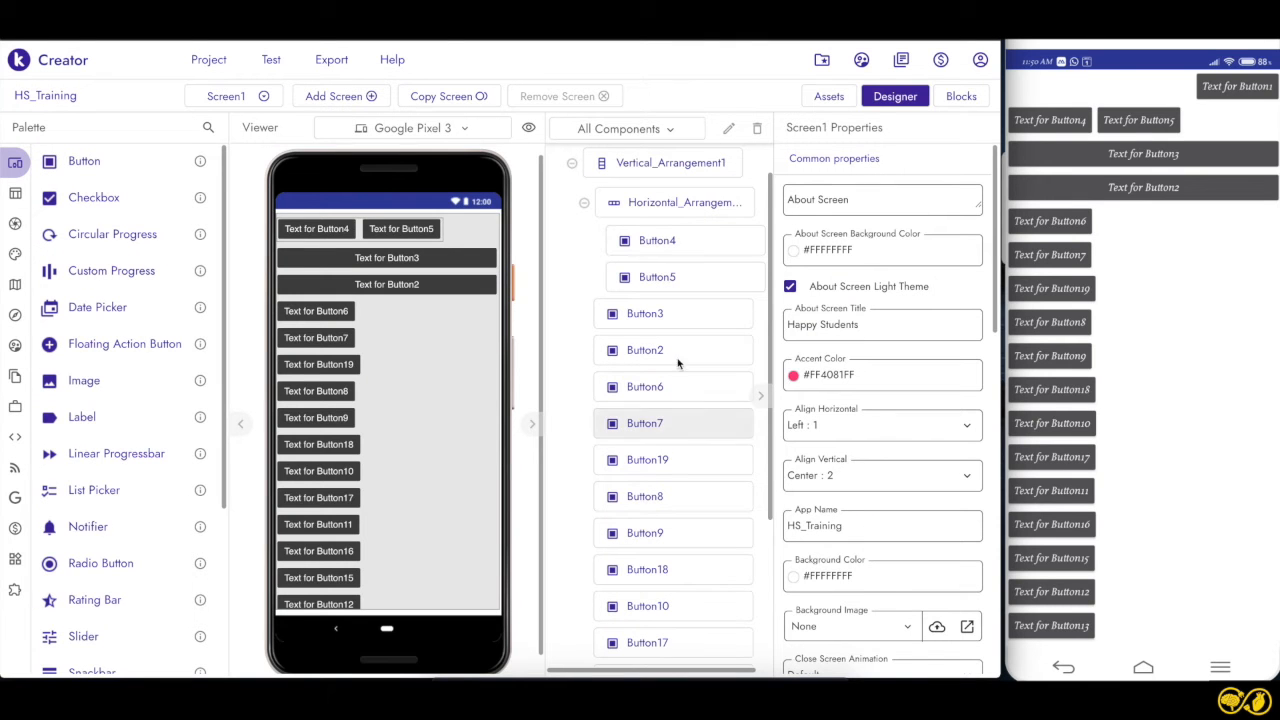
click(740, 203)
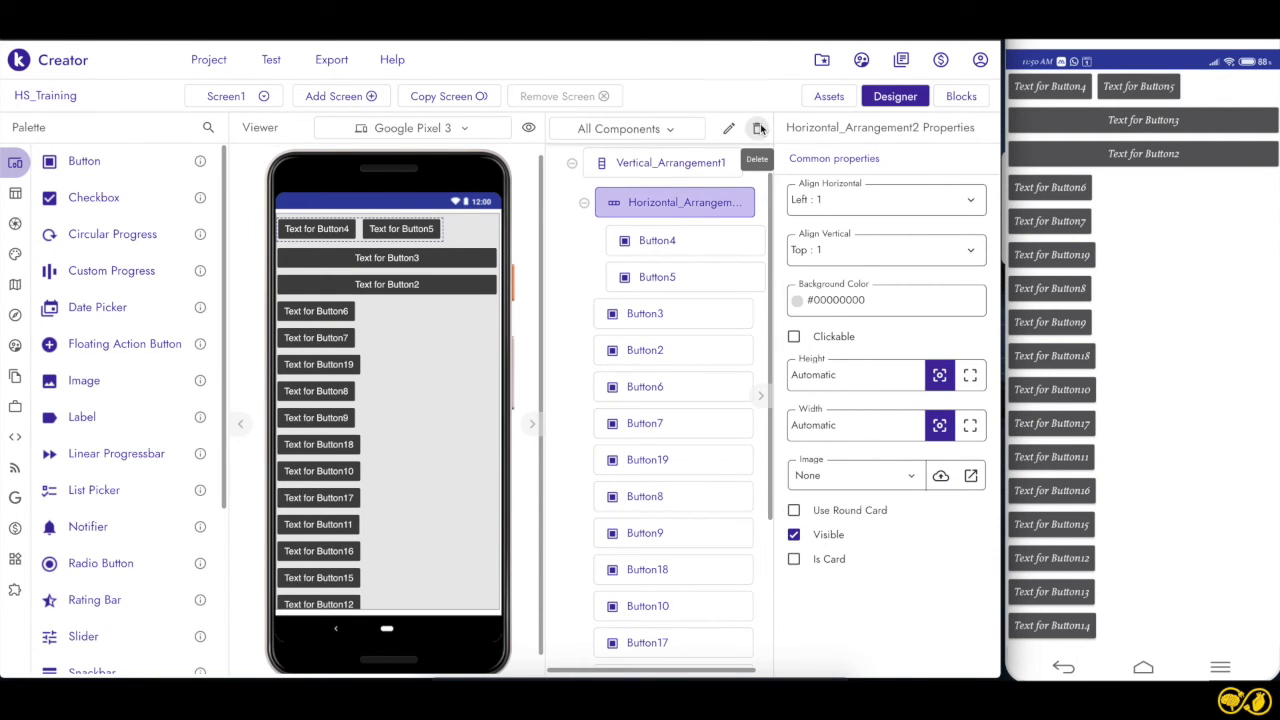
click(757, 128)
click(561, 429)
Delete Vertical_Arrangement1 with everything inside it to clear the screen.
click(698, 166)
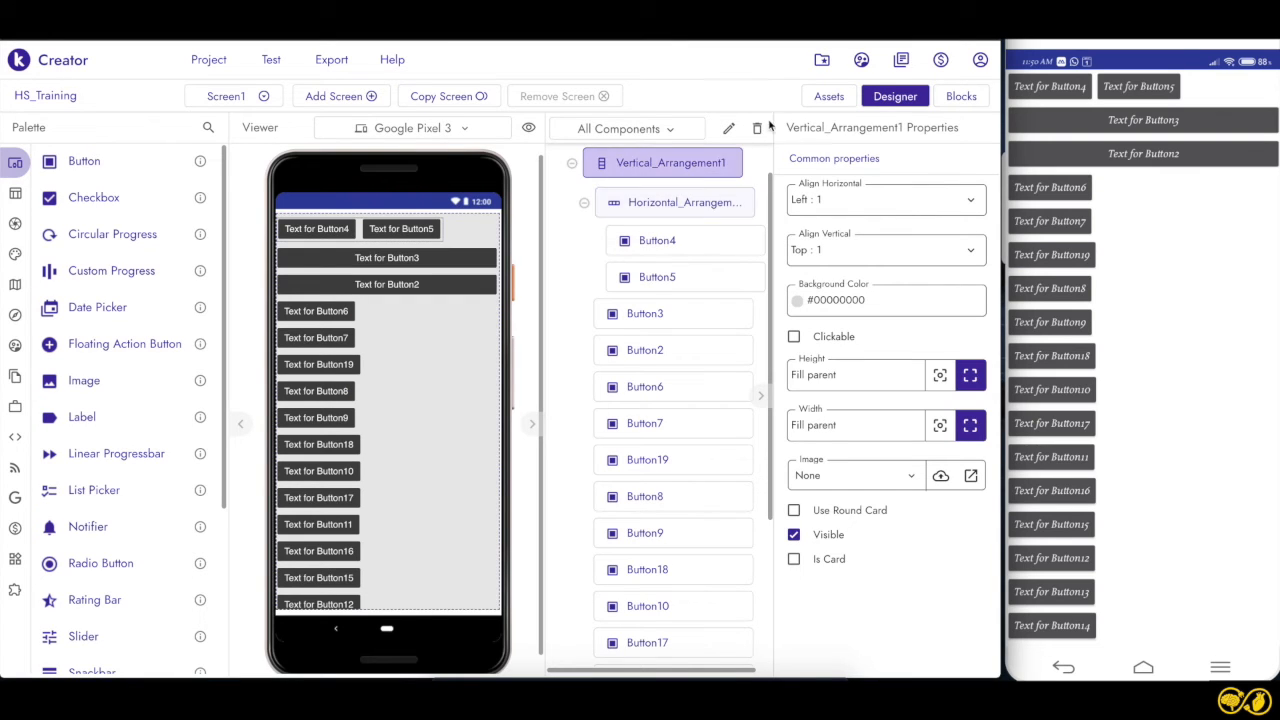
click(757, 128)
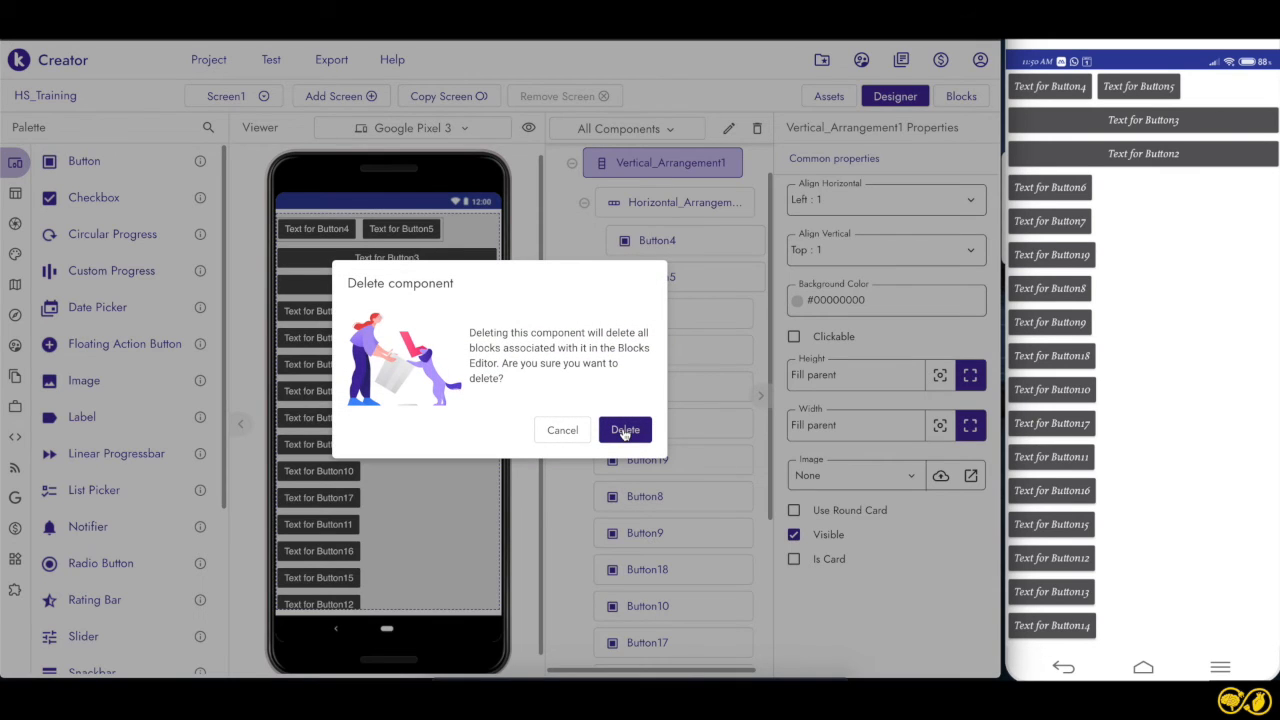
click(625, 430)
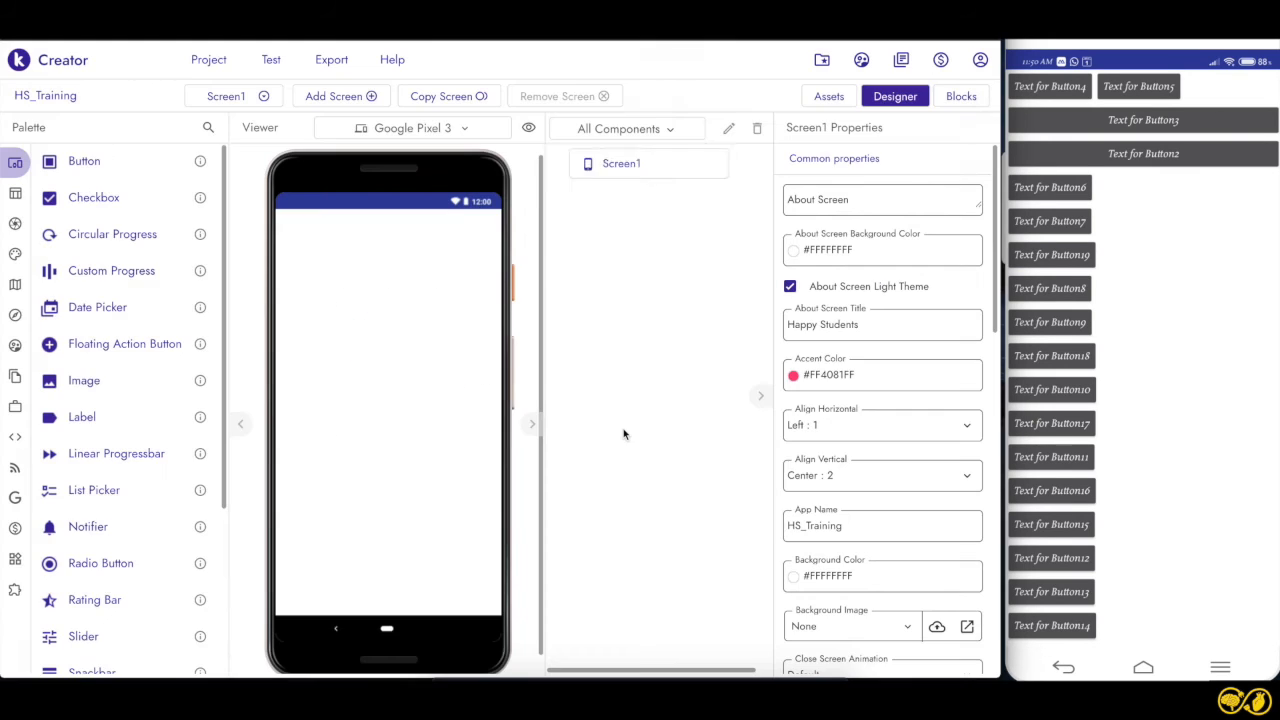
Add a Horizontal Scroll Arrangement to the empty screen and set its width to Fill parent.
mouse_move(31, 226)
click(40, 193)
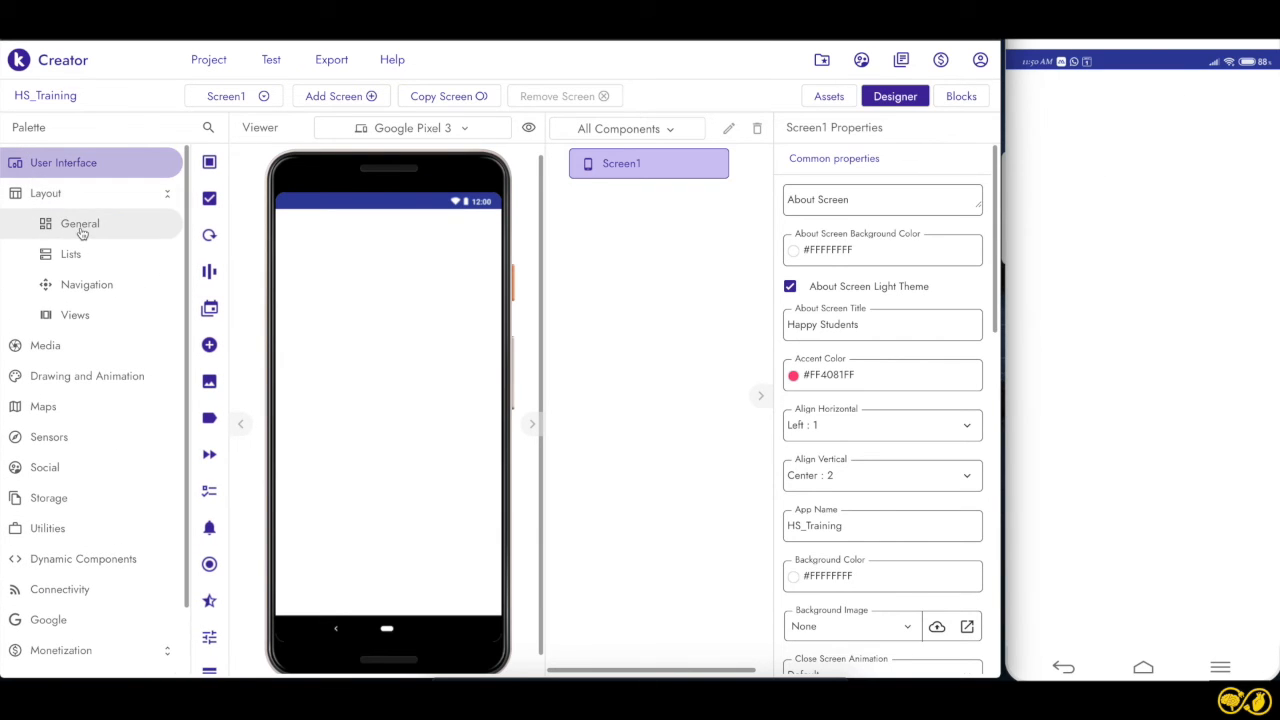
click(81, 228)
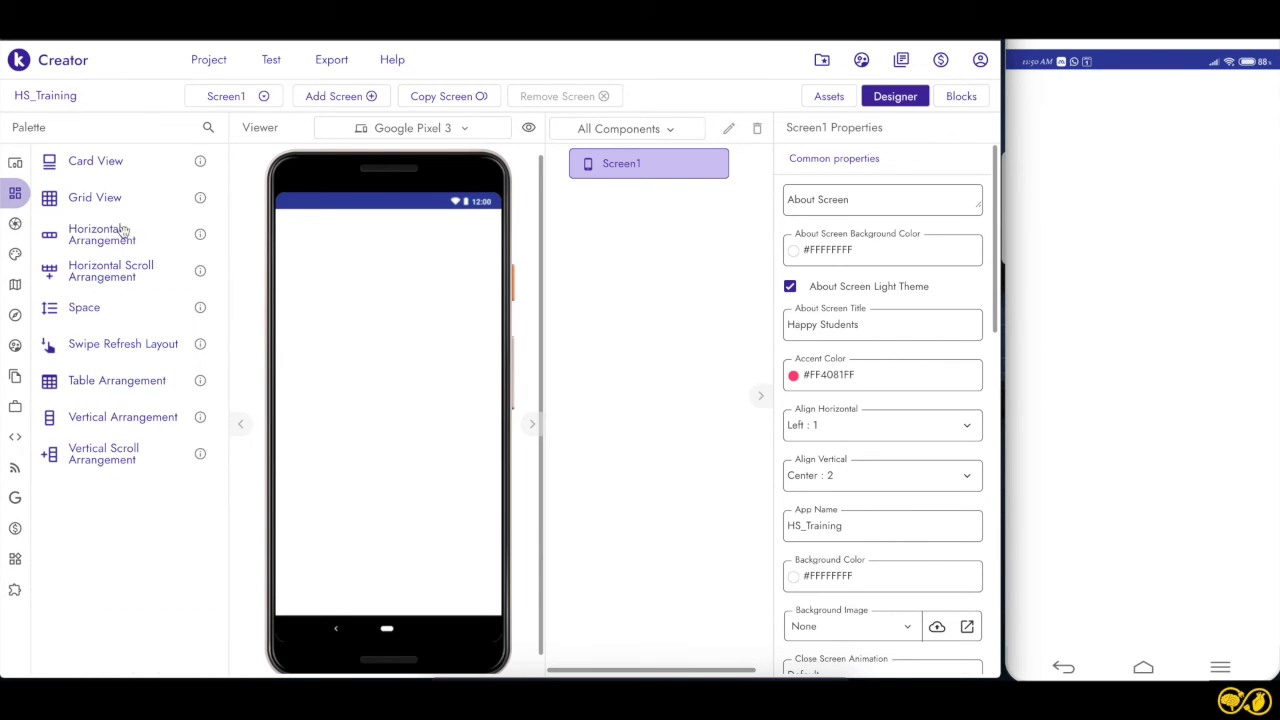
drag(93, 277, 338, 286)
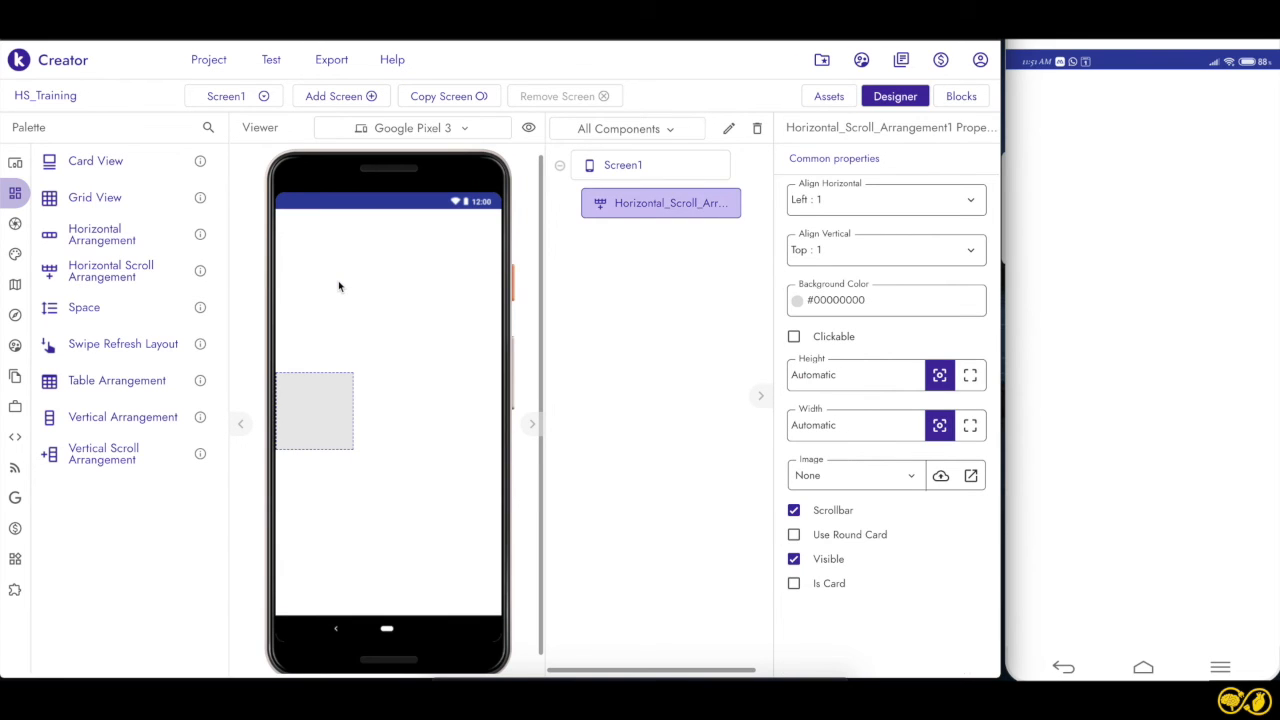
click(969, 427)
Place four buttons side by side inside the horizontal scroll arrangement so that they exceed the screen width.
mouse_move(18, 192)
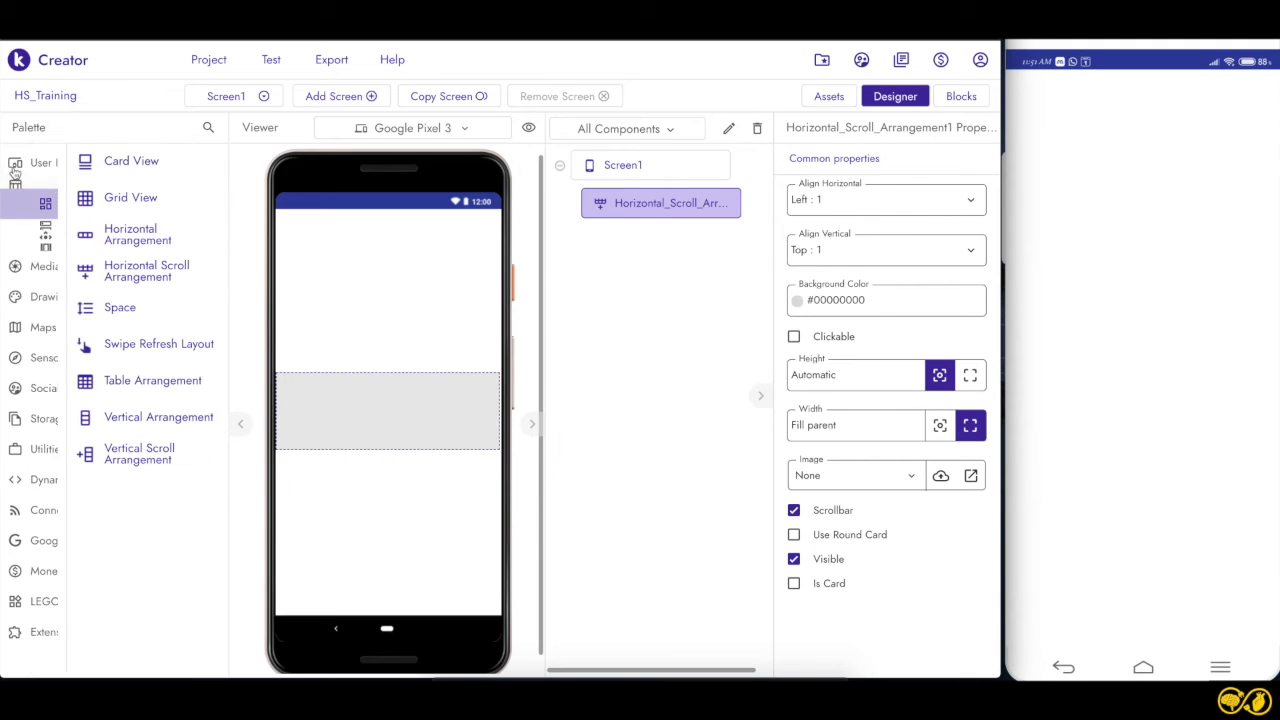
click(60, 162)
drag(84, 161, 330, 410)
mouse_move(184, 167)
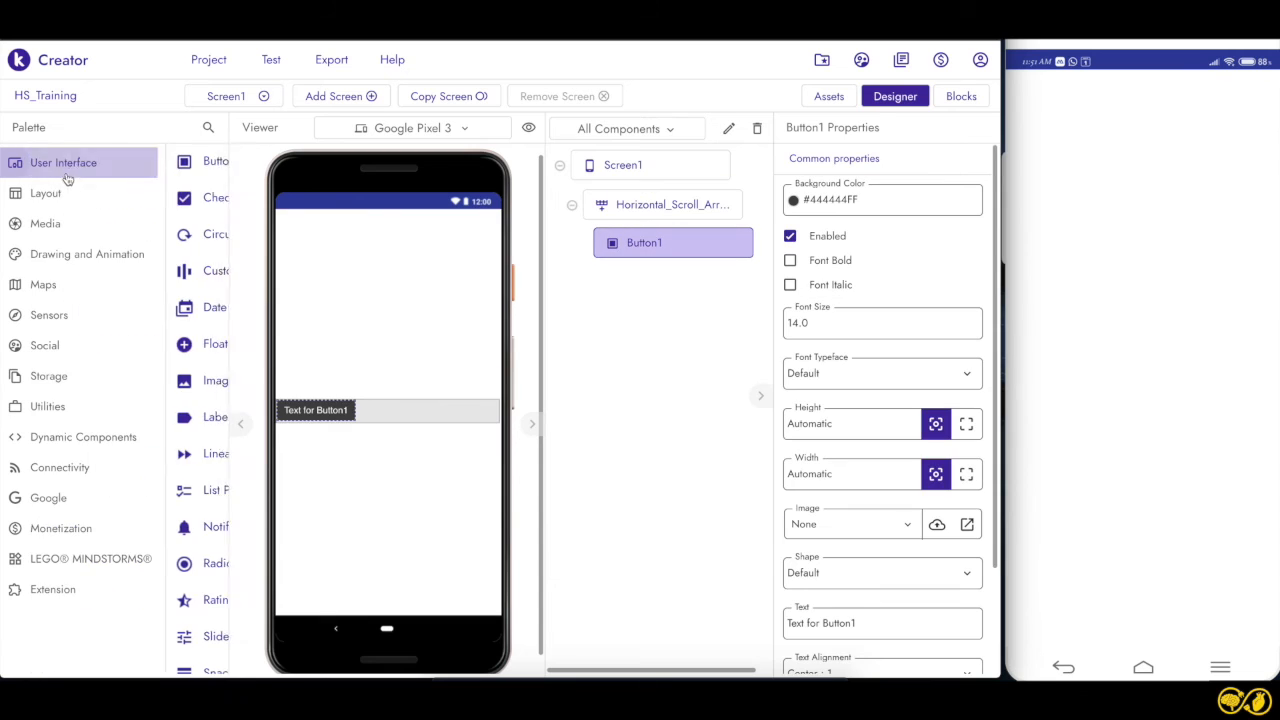
drag(124, 168, 355, 410)
drag(109, 163, 448, 418)
drag(113, 162, 437, 420)
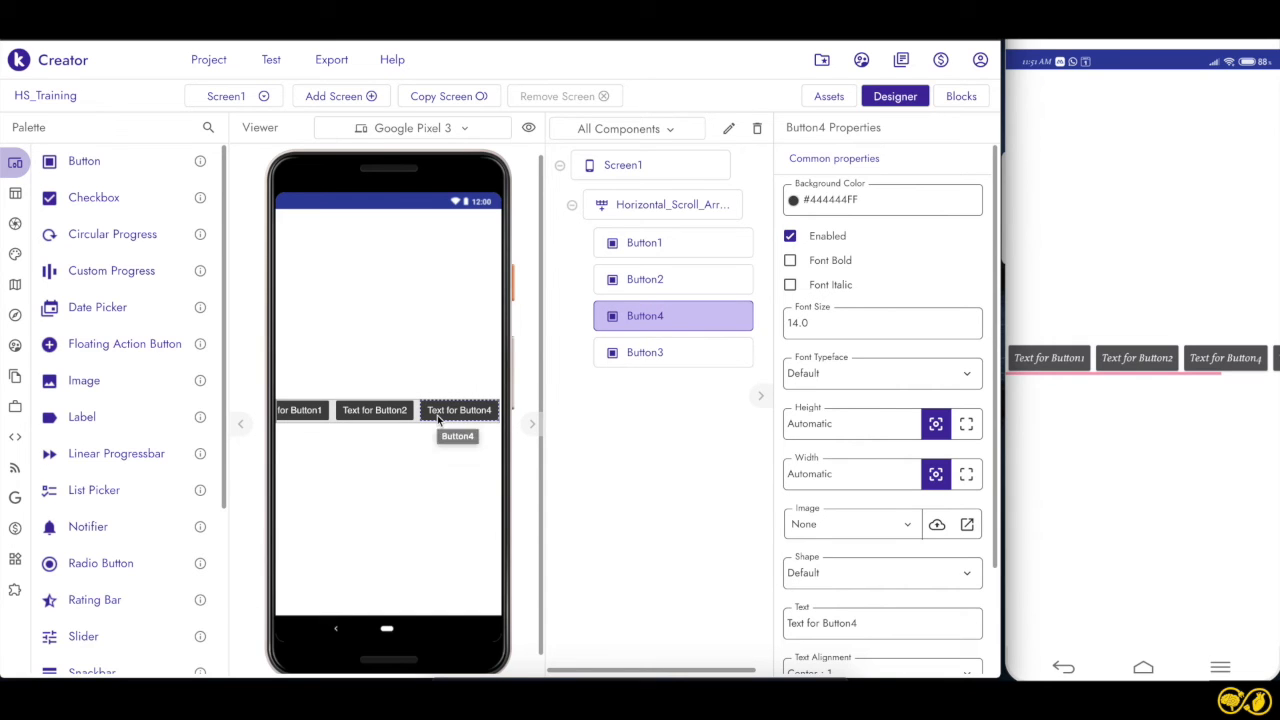
Add a Horizontal Arrangement above the horizontal scroll arrangement and set its width to Fill parent.
mouse_move(12, 345)
click(45, 193)
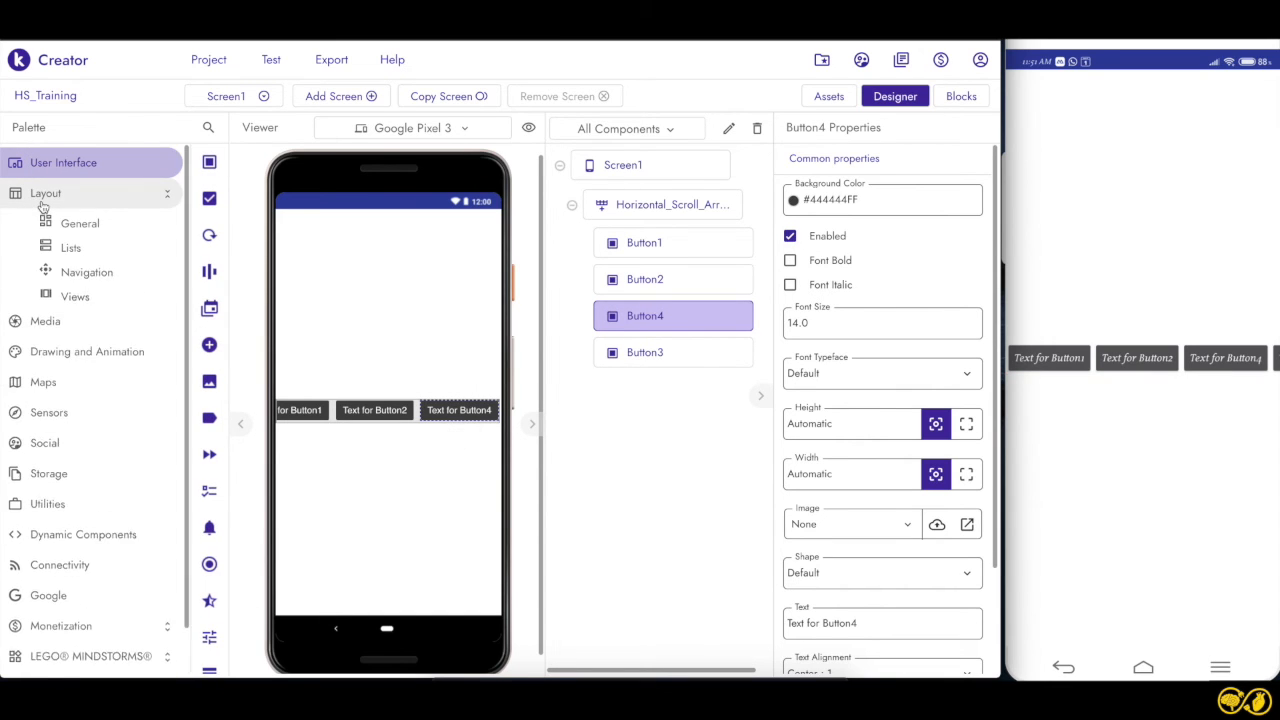
click(80, 224)
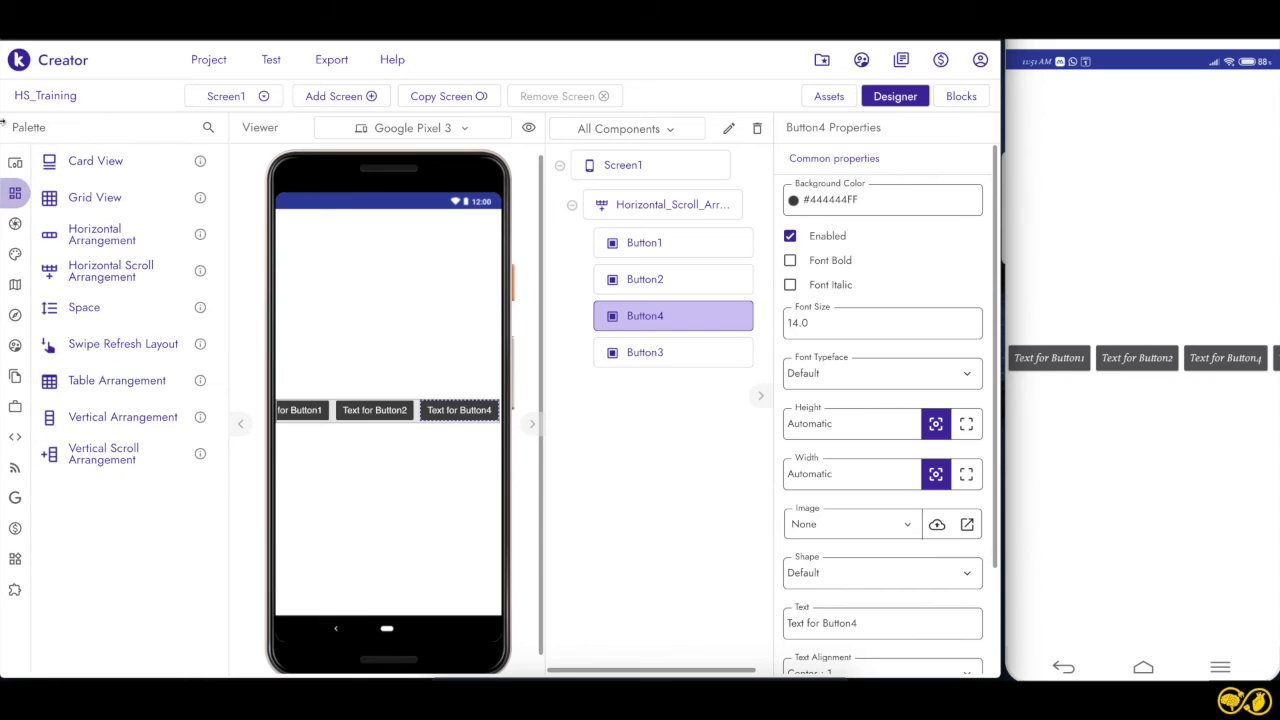
drag(112, 245, 322, 350)
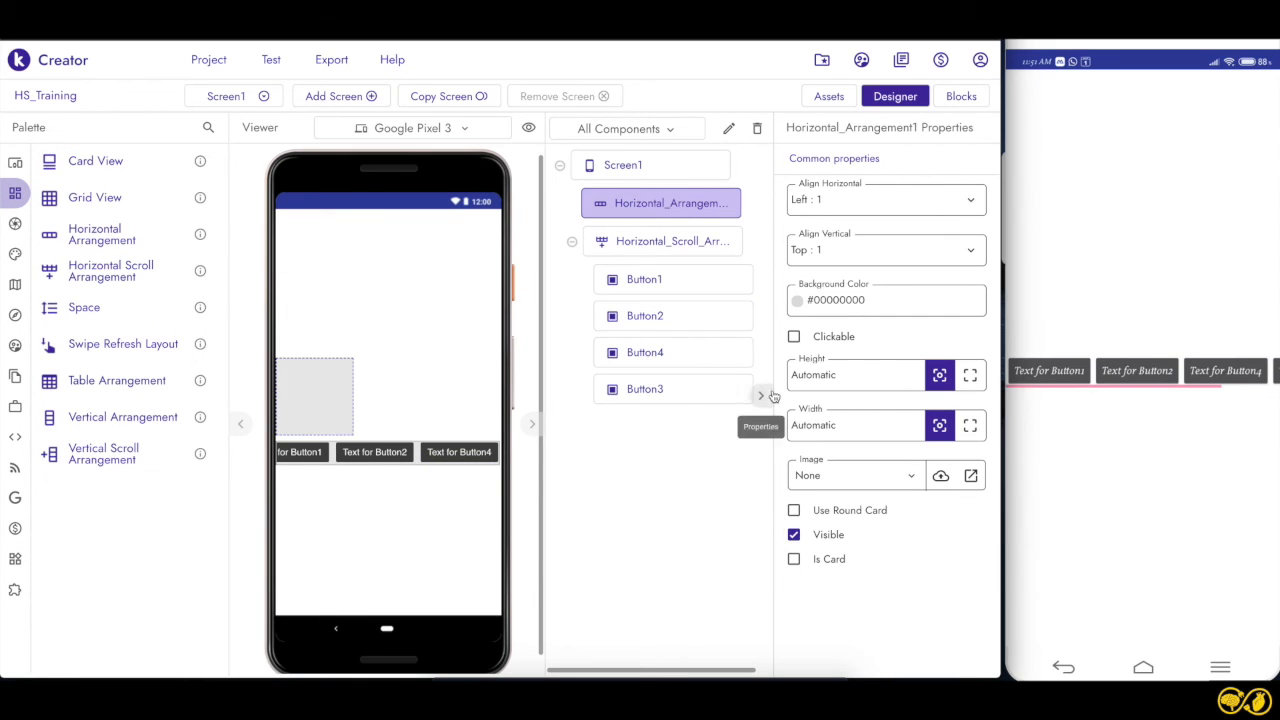
click(970, 425)
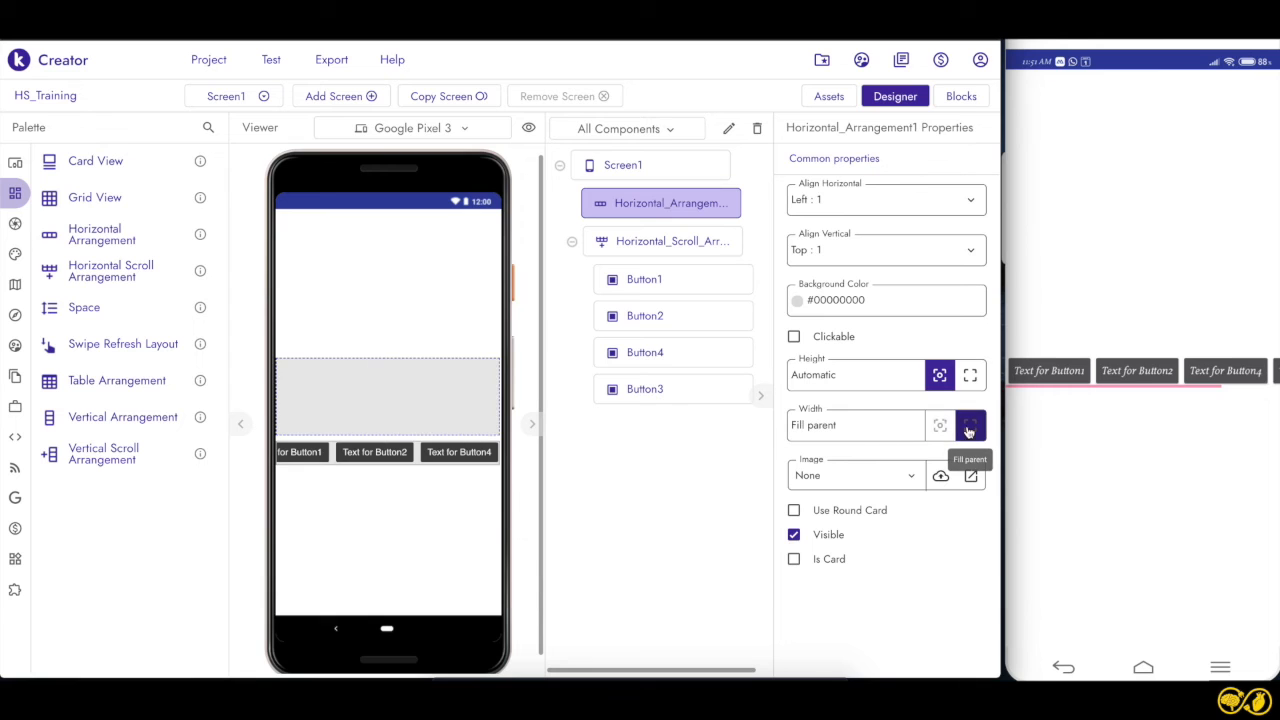
Place two new buttons side by side inside the horizontal arrangement above the scrolling row.
click(36, 164)
drag(70, 158, 335, 414)
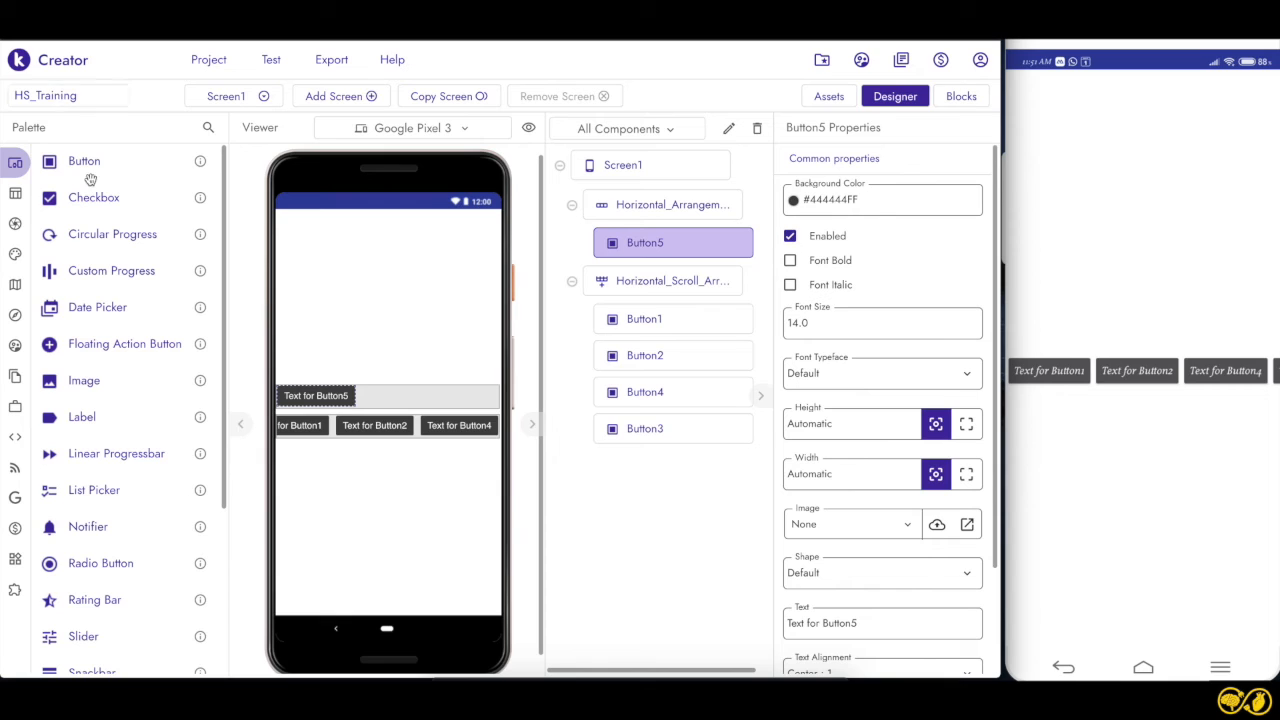
drag(84, 165, 422, 407)
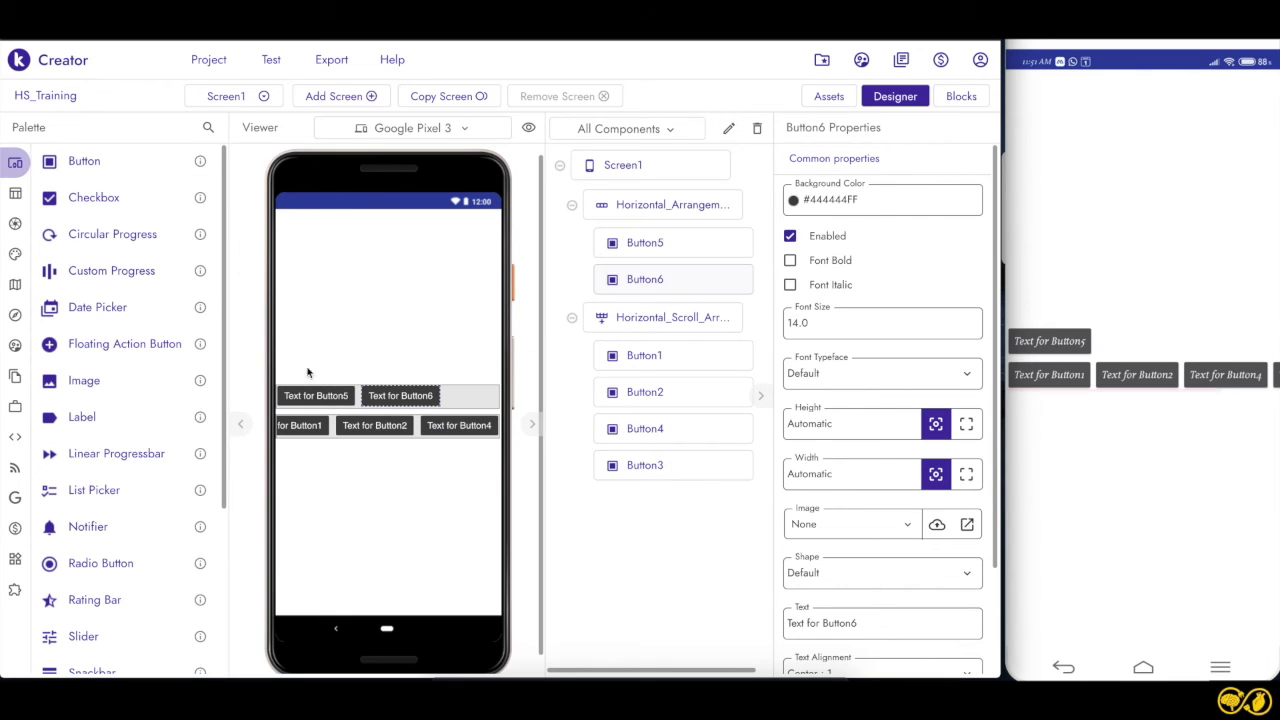
Place two more buttons in the upper horizontal arrangement, beside the two existing ones, so that the row exceeds the screen width.
drag(120, 163, 257, 306)
drag(424, 428, 427, 397)
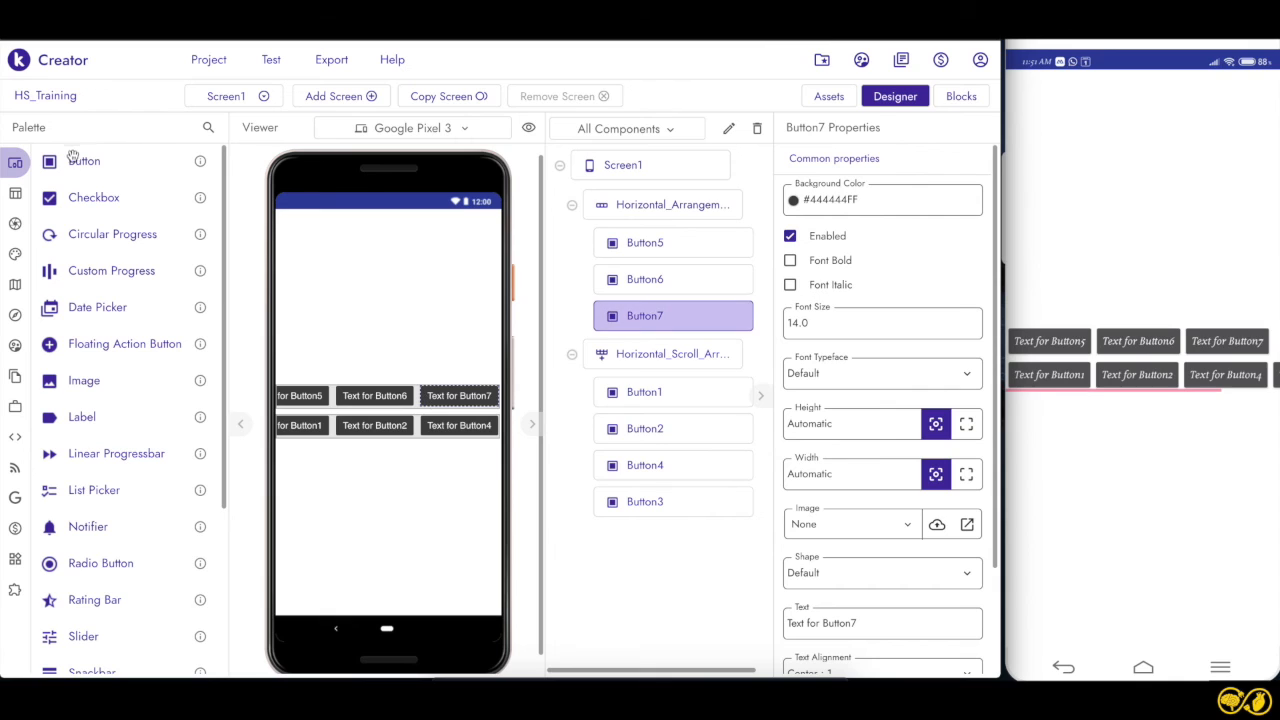
drag(76, 160, 403, 395)
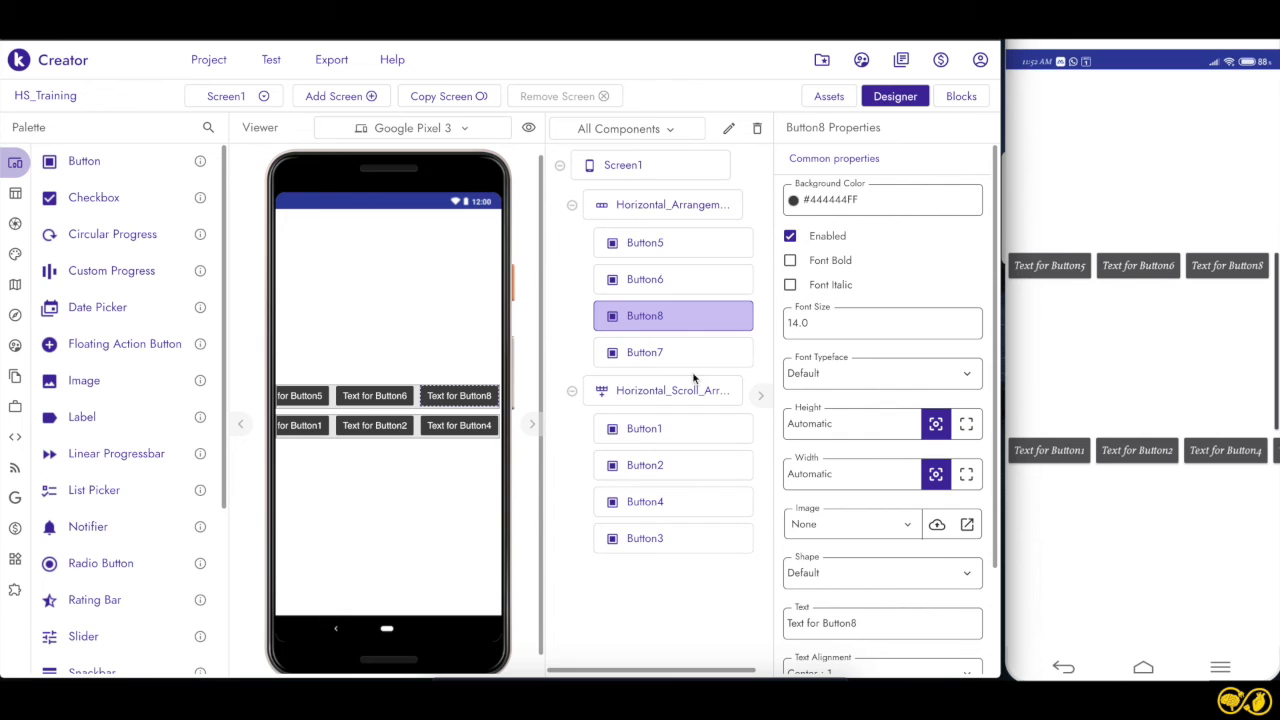
Bring up the general layout components and delete Button8 from the upper horizontal arrangement.
mouse_move(31, 215)
click(28, 192)
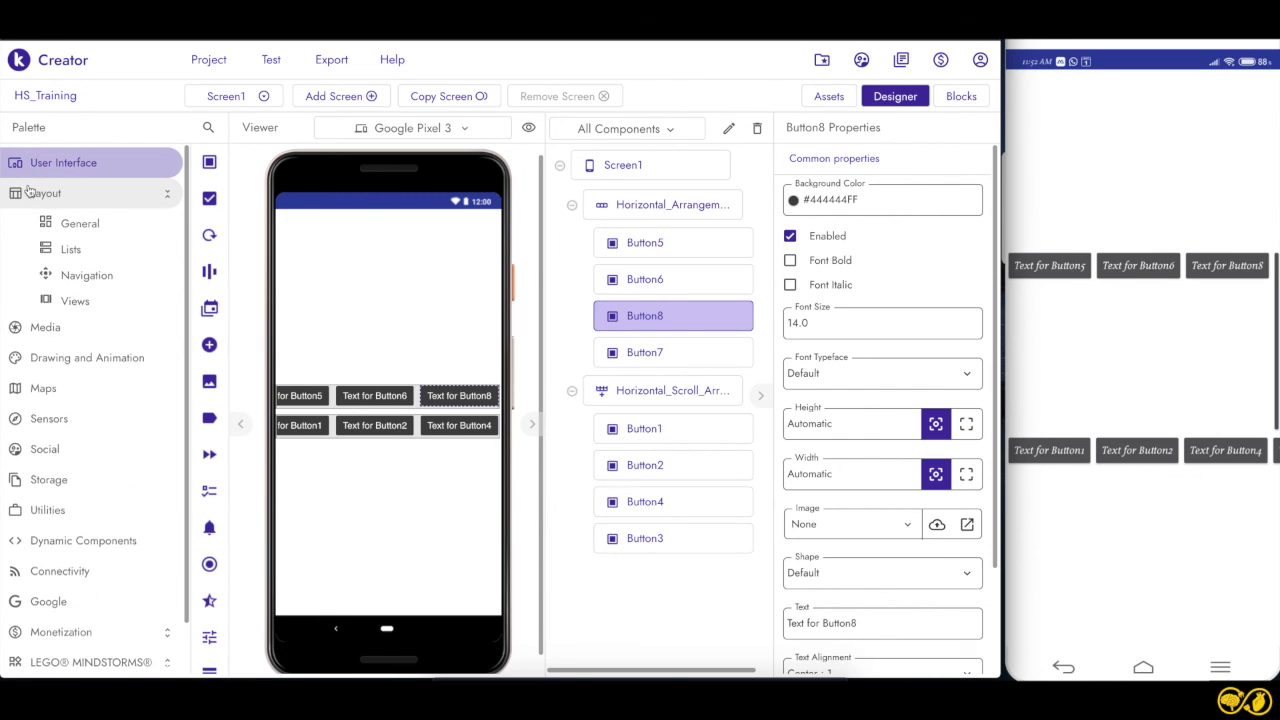
click(75, 223)
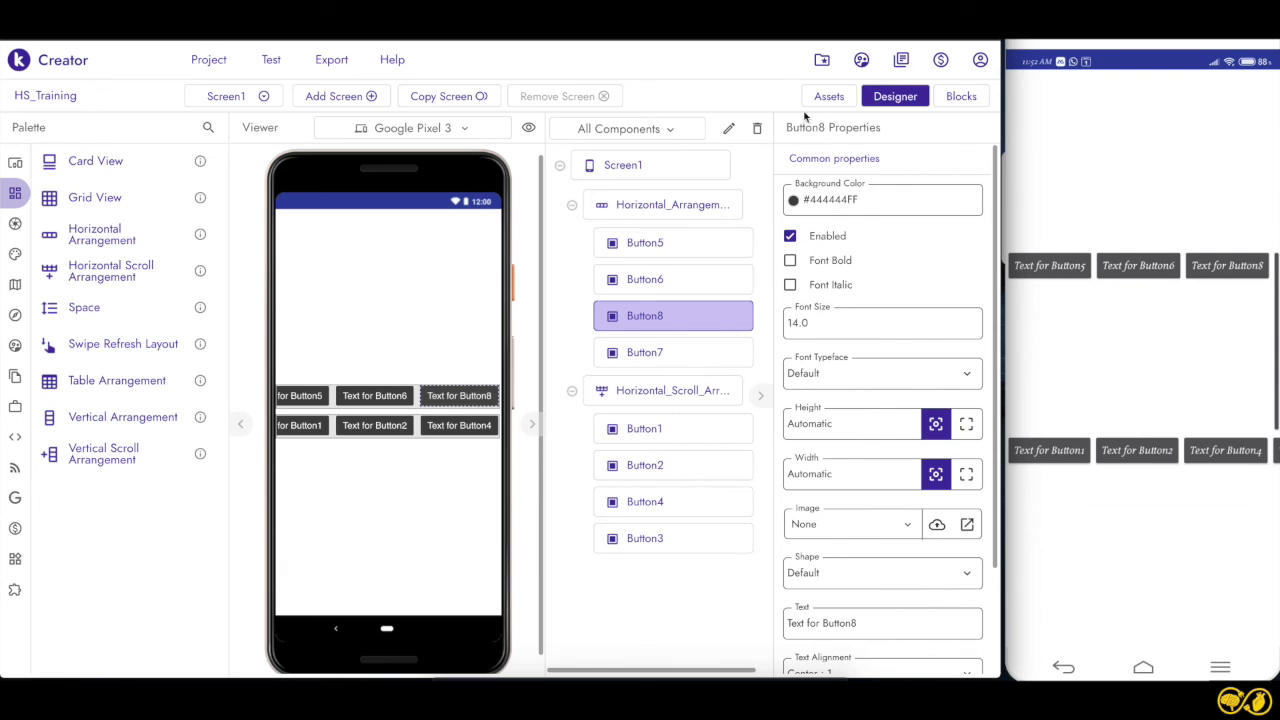
click(757, 128)
click(625, 430)
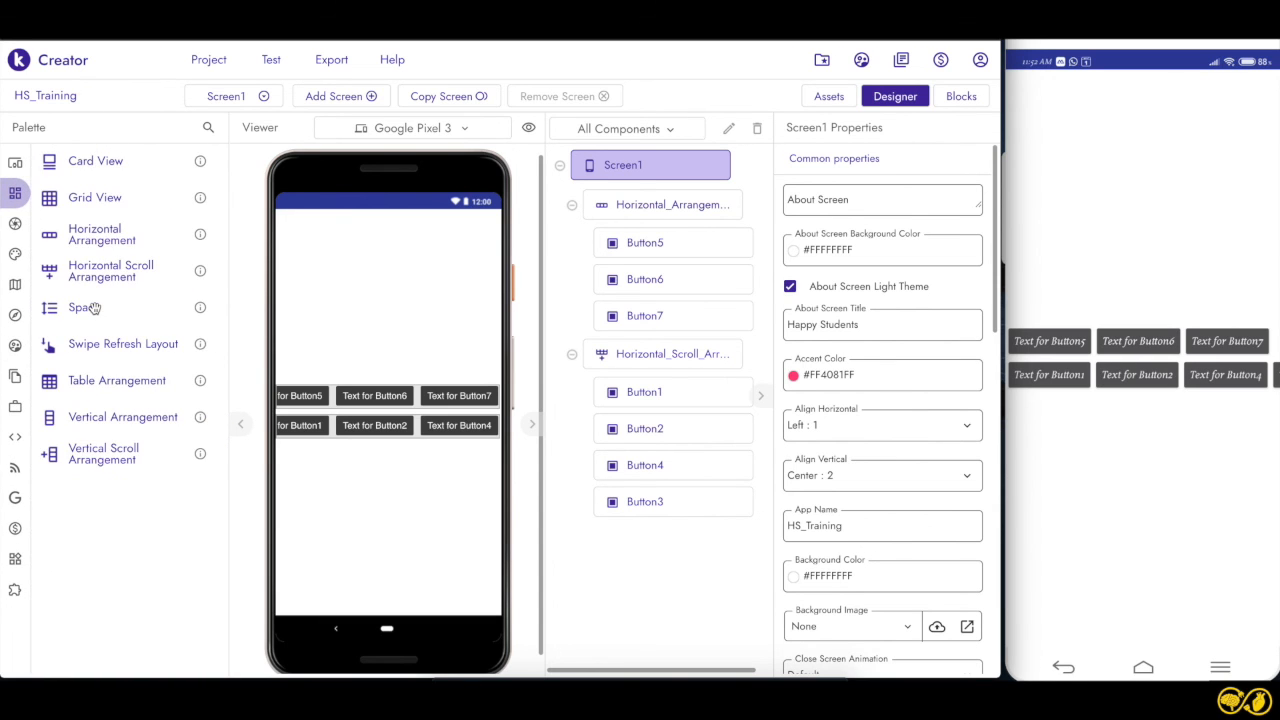
Insert a Space component between the horizontal arrangement and the horizontal scroll arrangement and set its height to 10%.
drag(92, 309, 353, 416)
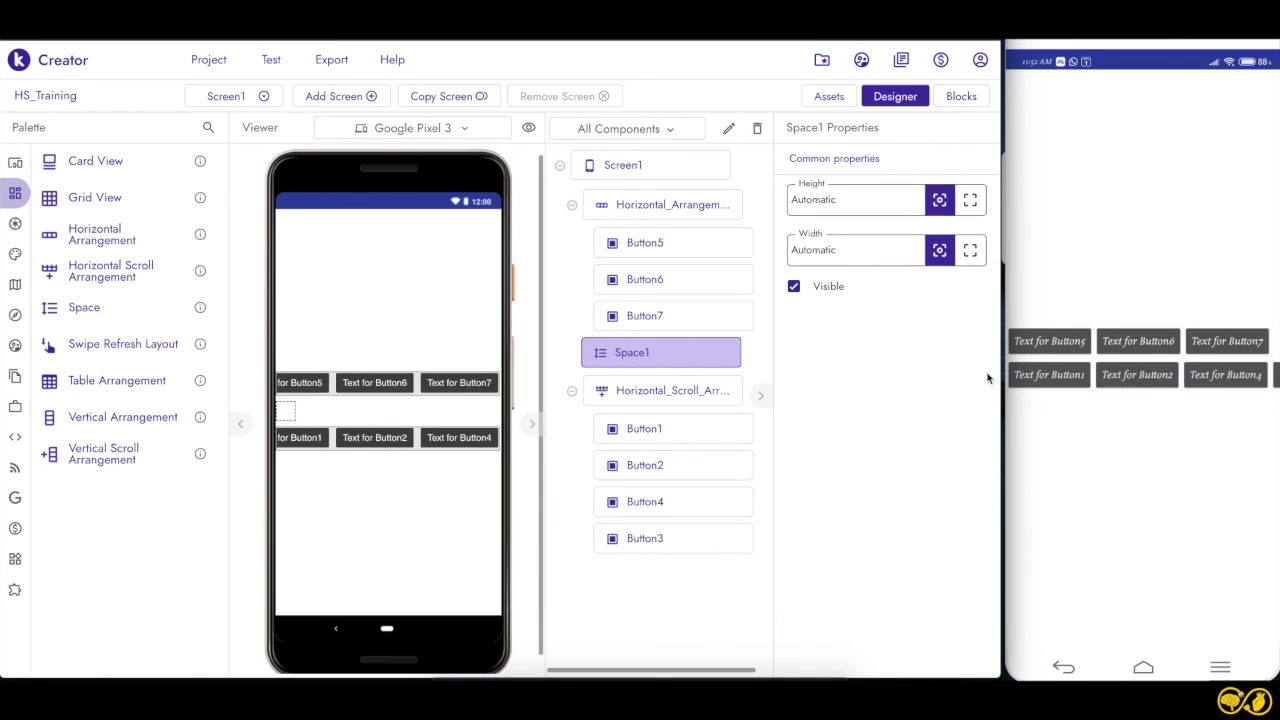
click(855, 202)
text(10%)
click(898, 418)
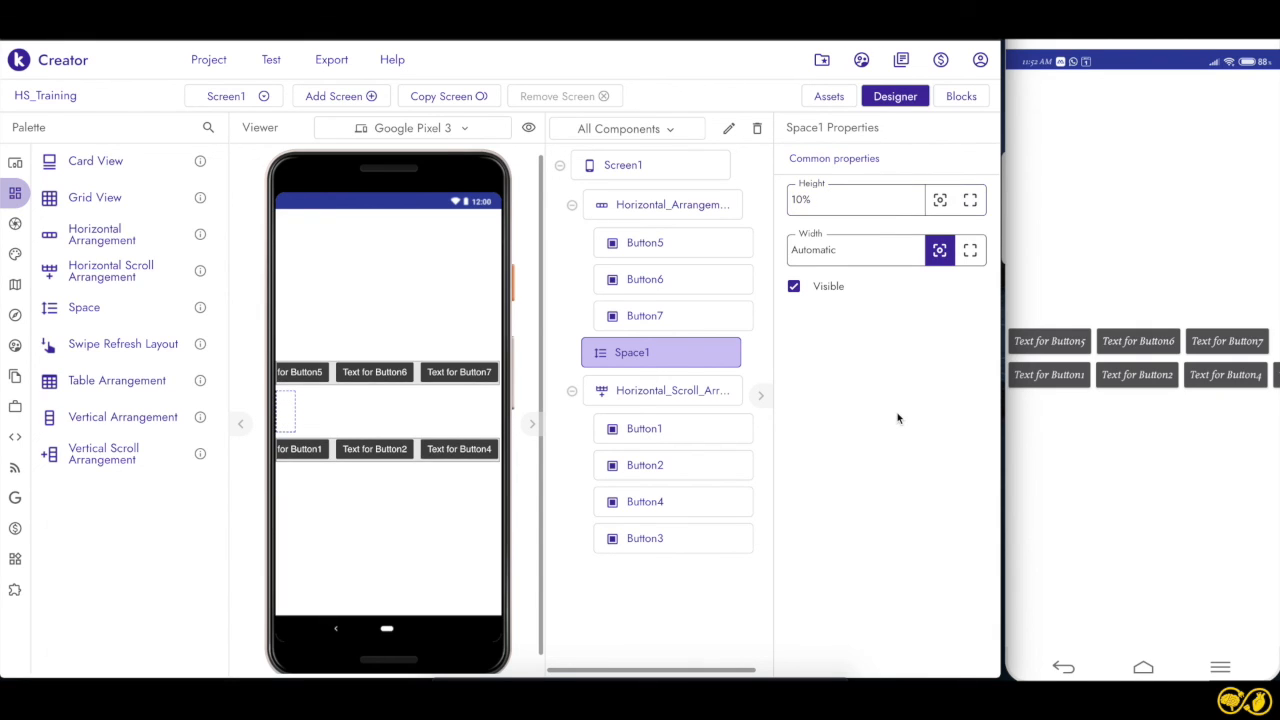